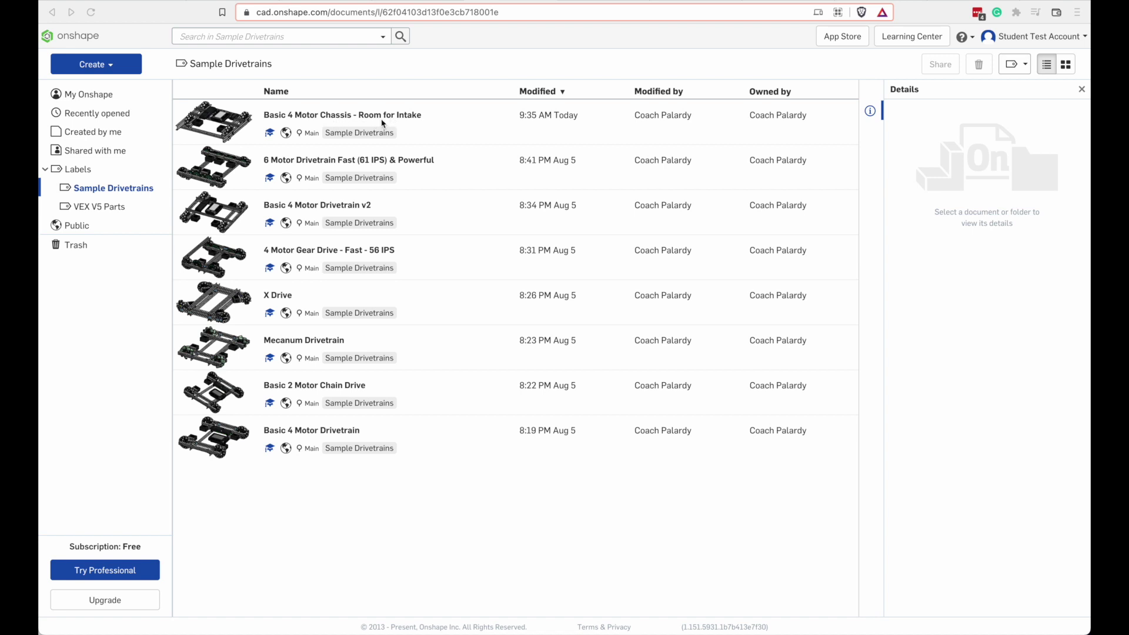
Open the Basic 4 Motor Chassis - Room for Intake document and view Chassis Full from Top, then isometric.
click(353, 117)
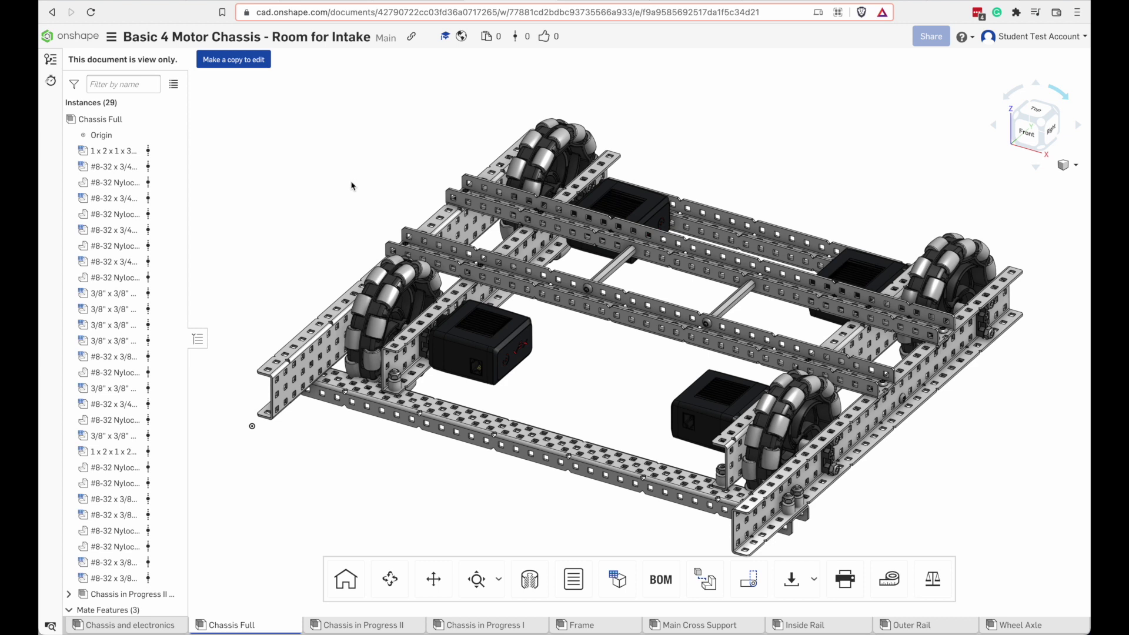
click(1035, 111)
scroll(515, 417, down, 3)
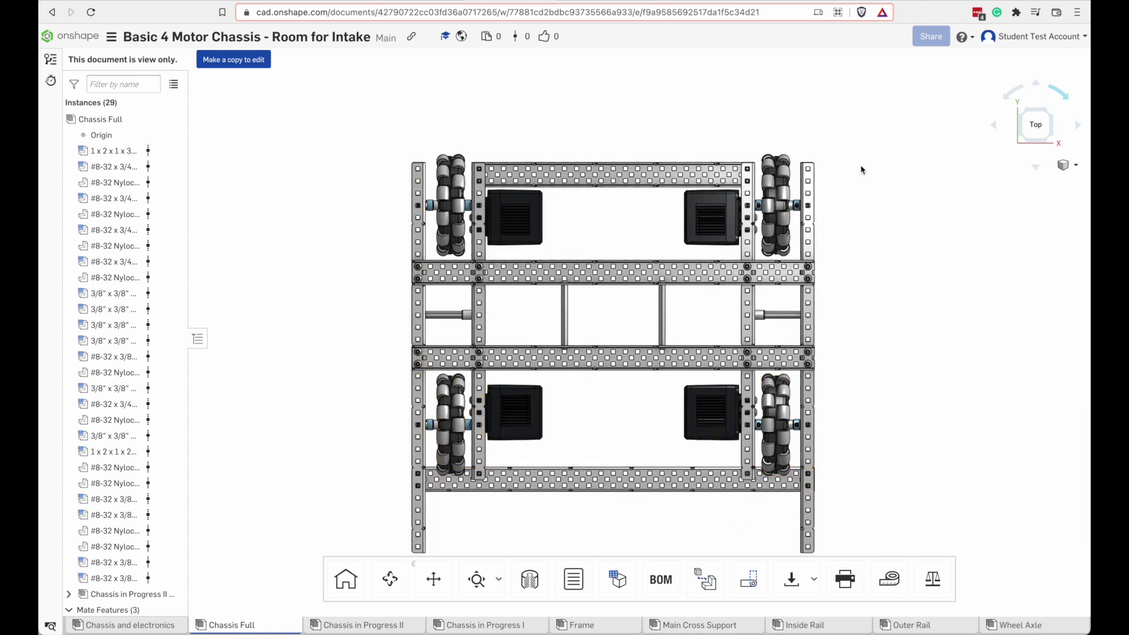
click(1051, 142)
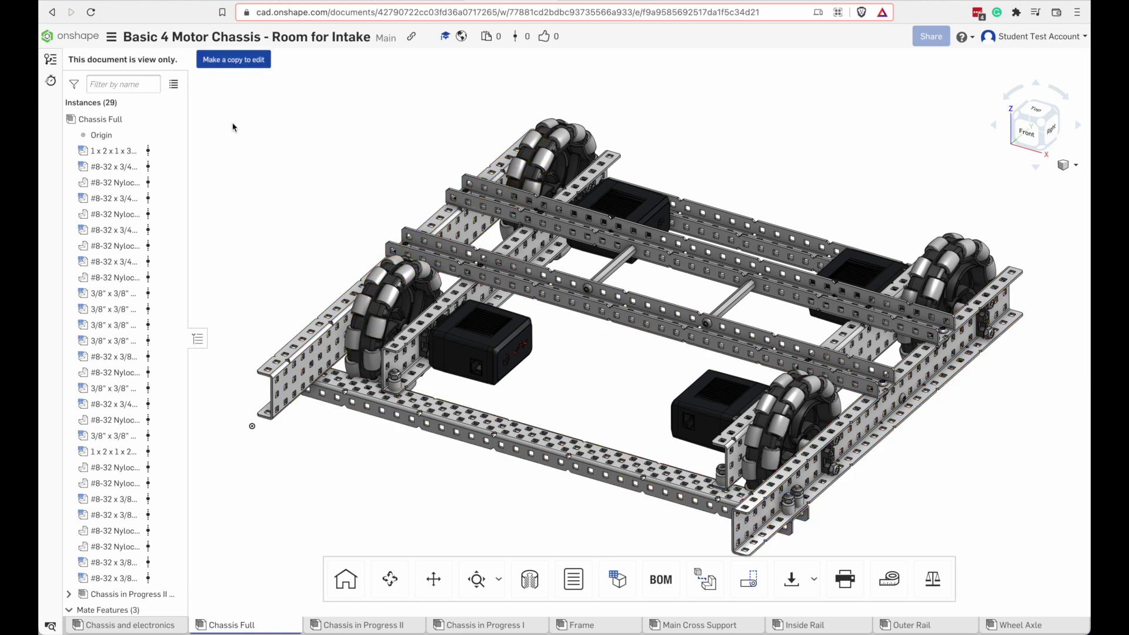
click(252, 61)
Confirm the personal copy, then view the chassis from the top and orbit it to a low front angle.
click(641, 146)
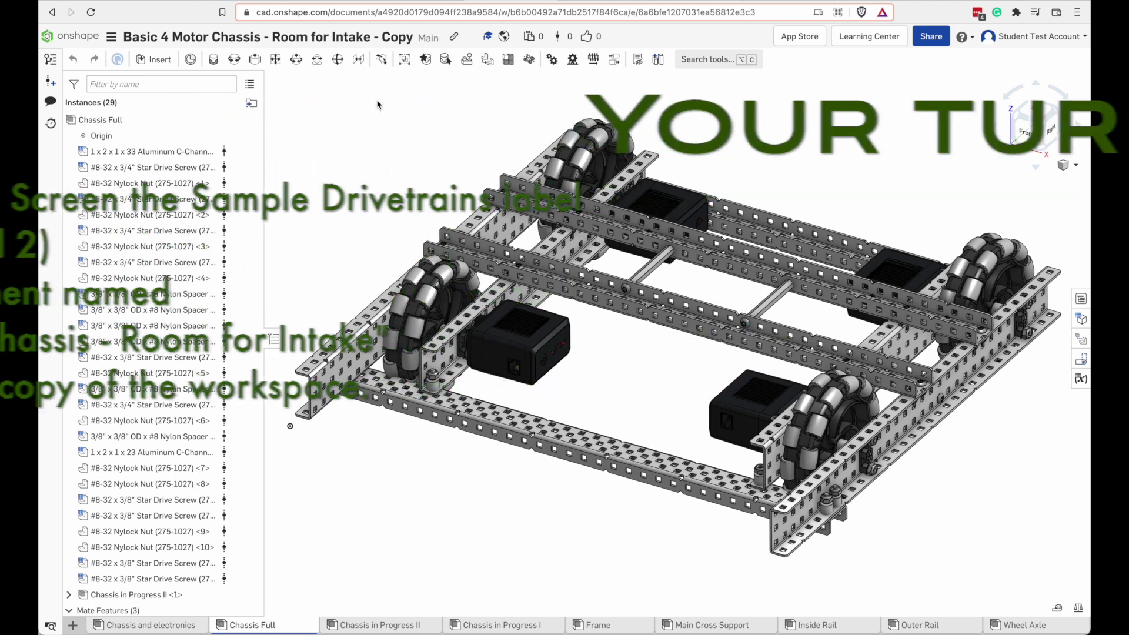
key(shift+5)
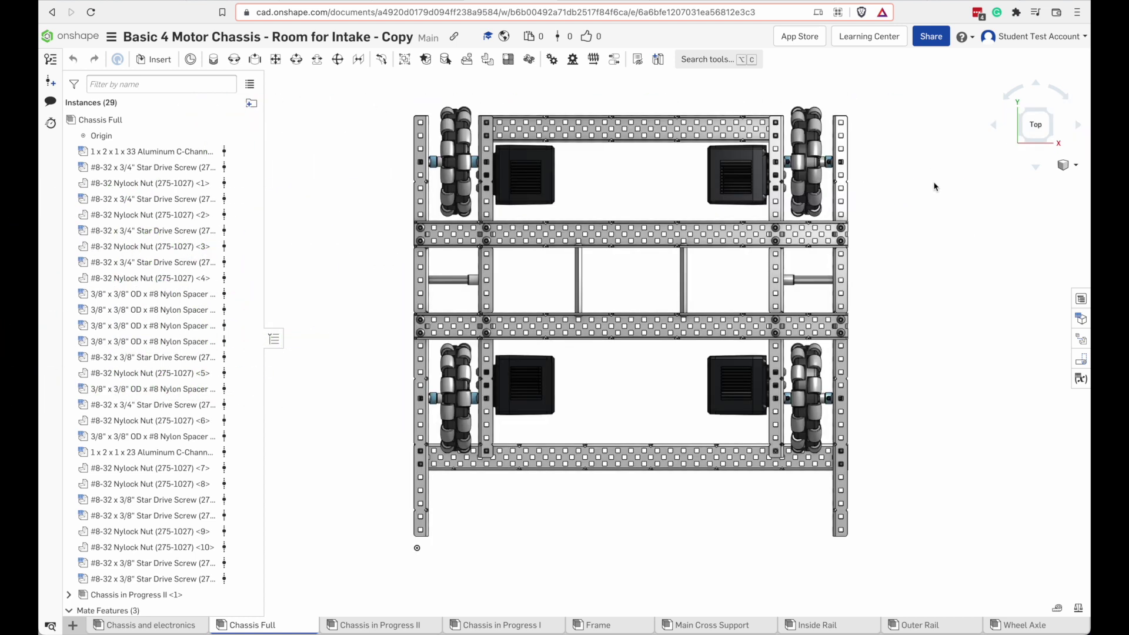
right_drag(923, 283, 864, 376)
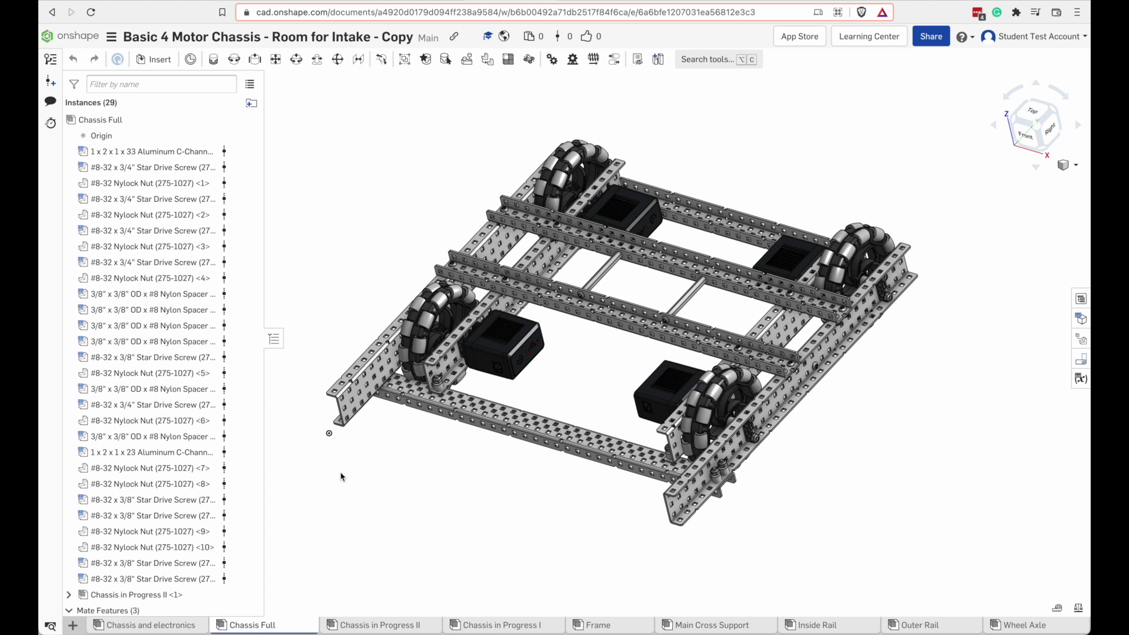
right_drag(420, 168, 380, 147)
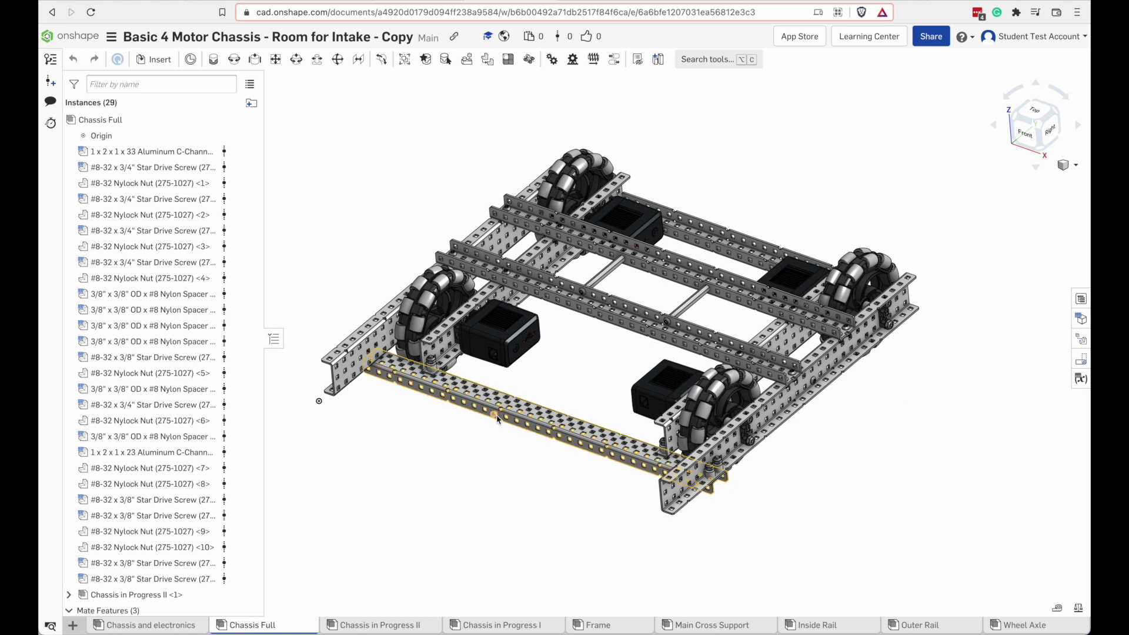
click(144, 625)
Widen the instance list and highlight the Chassis and electronics and Chassis Full subassemblies in the model.
drag(189, 192, 258, 194)
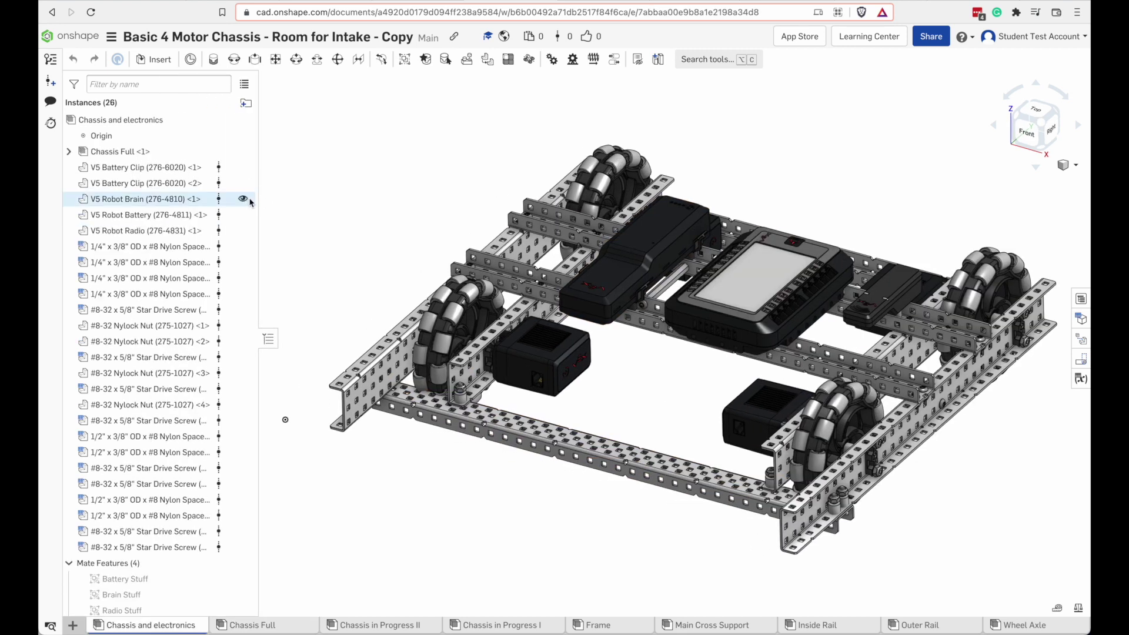
click(103, 120)
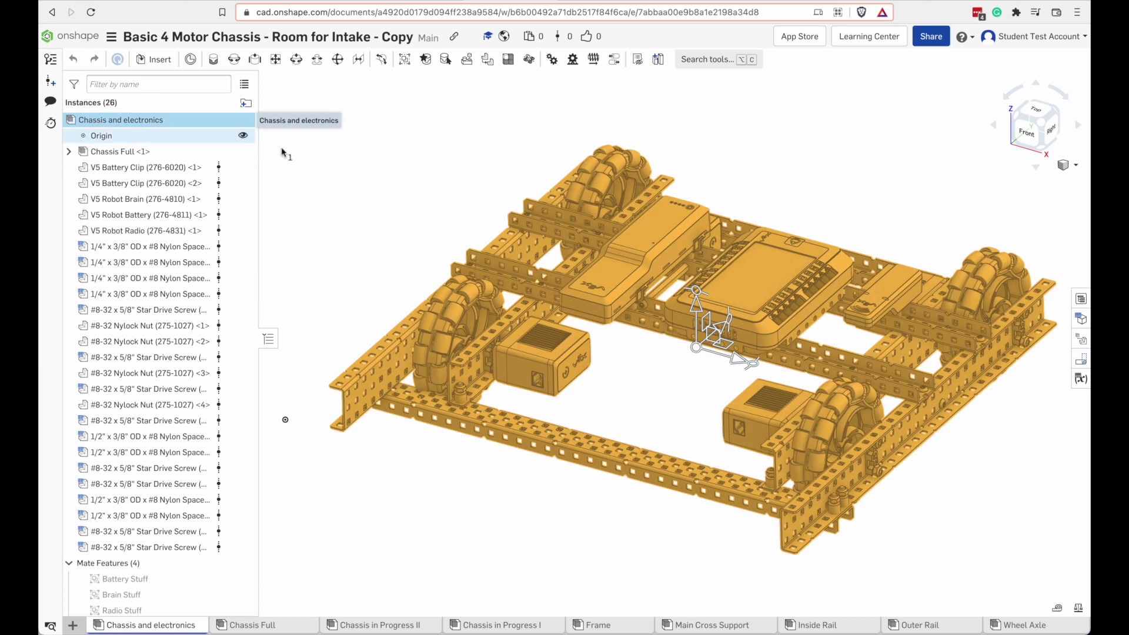
click(378, 147)
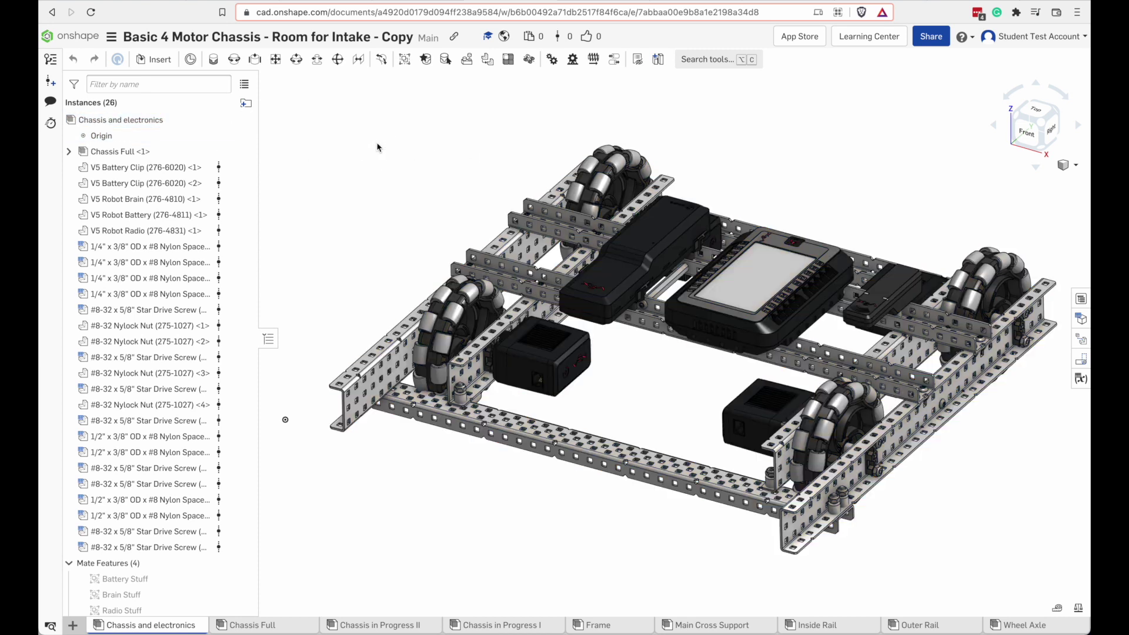
click(116, 152)
click(424, 180)
Switch between the Chassis Full, Chassis in Progress II and Chassis and electronics assemblies.
click(272, 627)
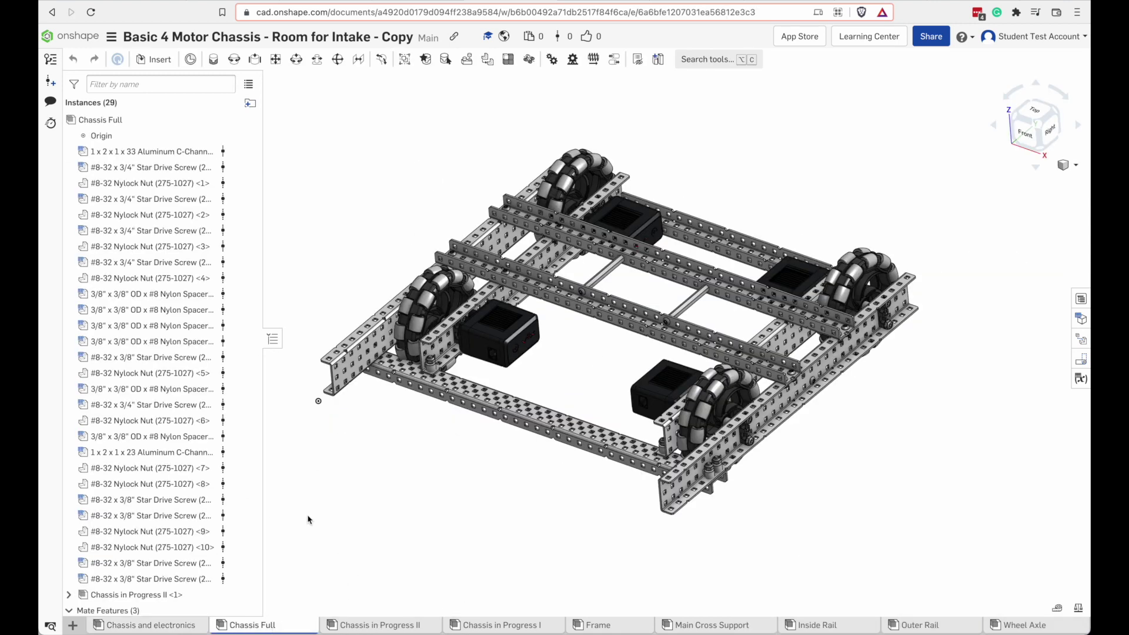
click(372, 627)
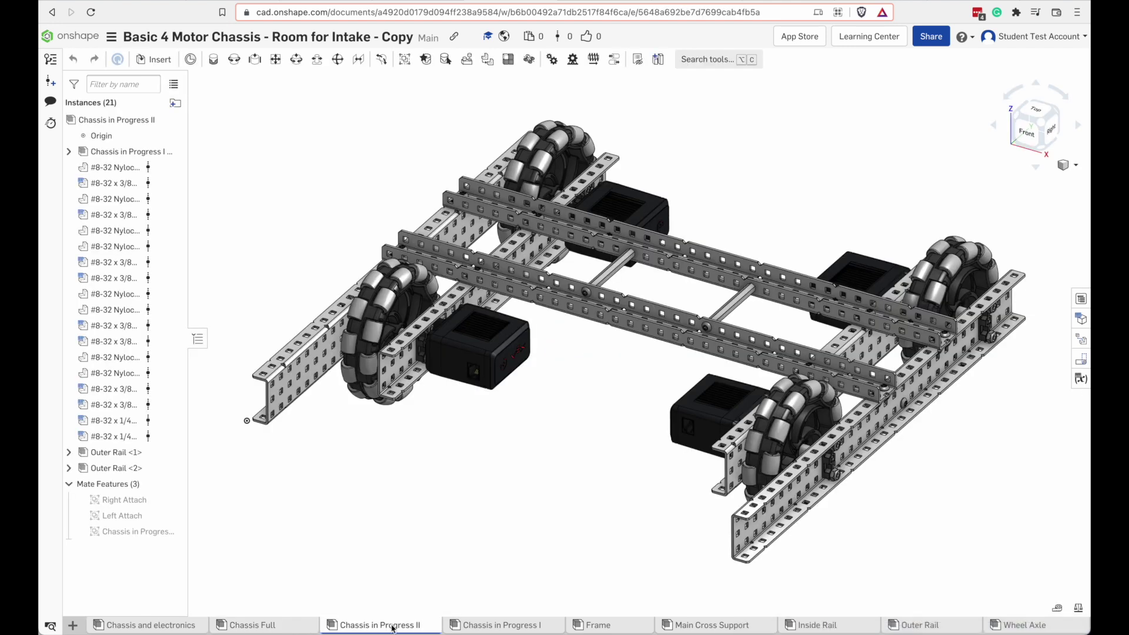
click(254, 628)
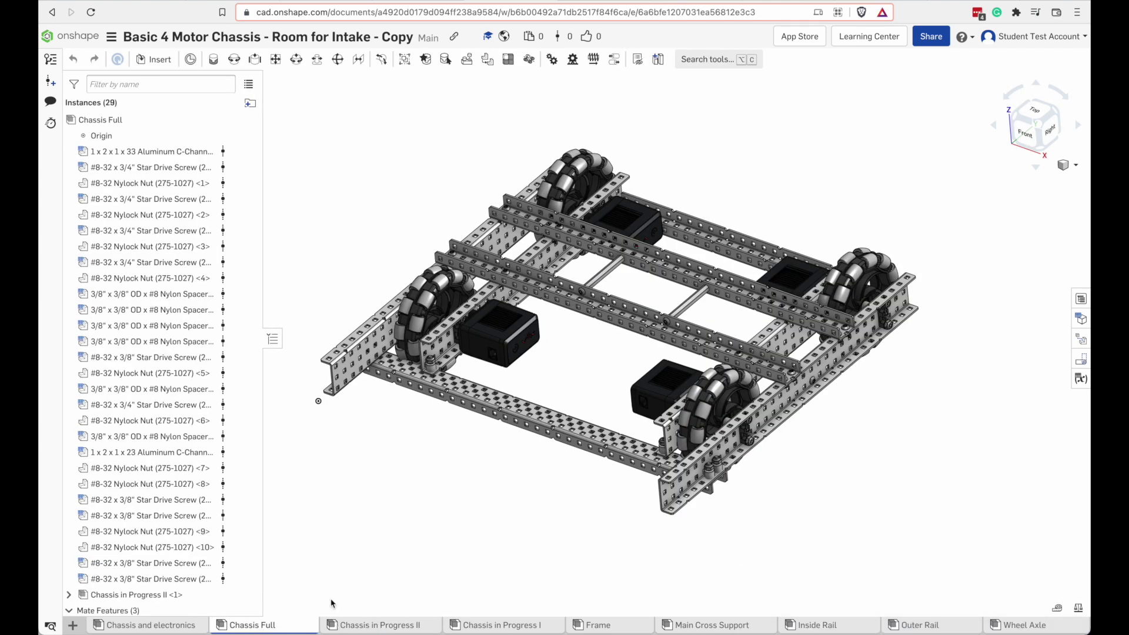
click(158, 627)
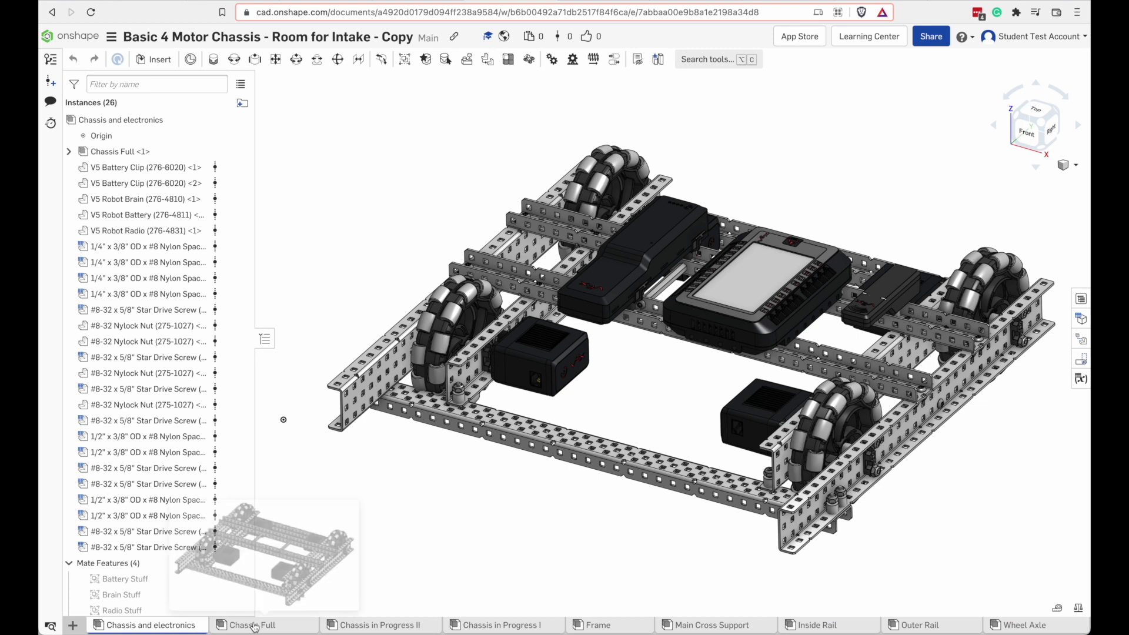
click(255, 627)
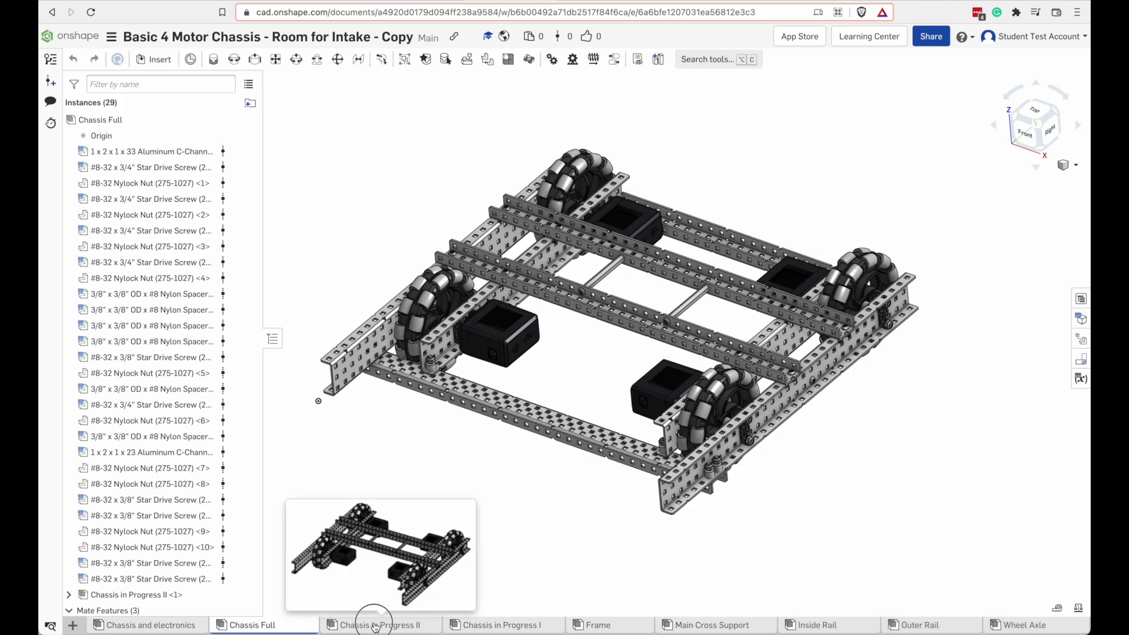
click(369, 625)
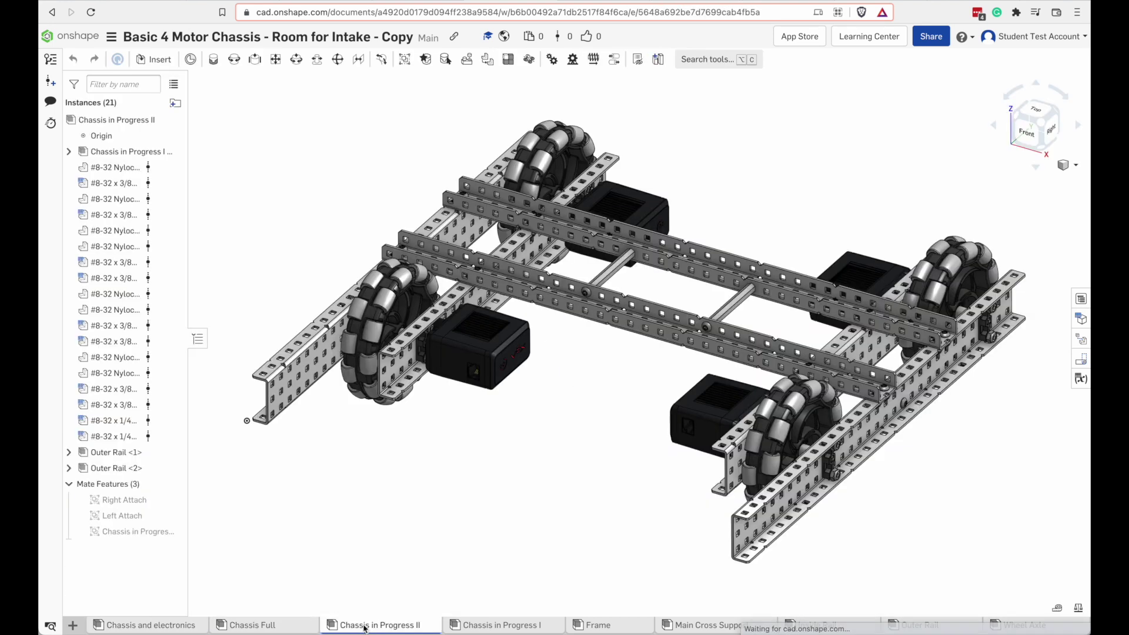
Step through Chassis in Progress I, Frame, Main Cross Support, Inside Rail, Outer Rail and Wheel Axle.
click(494, 627)
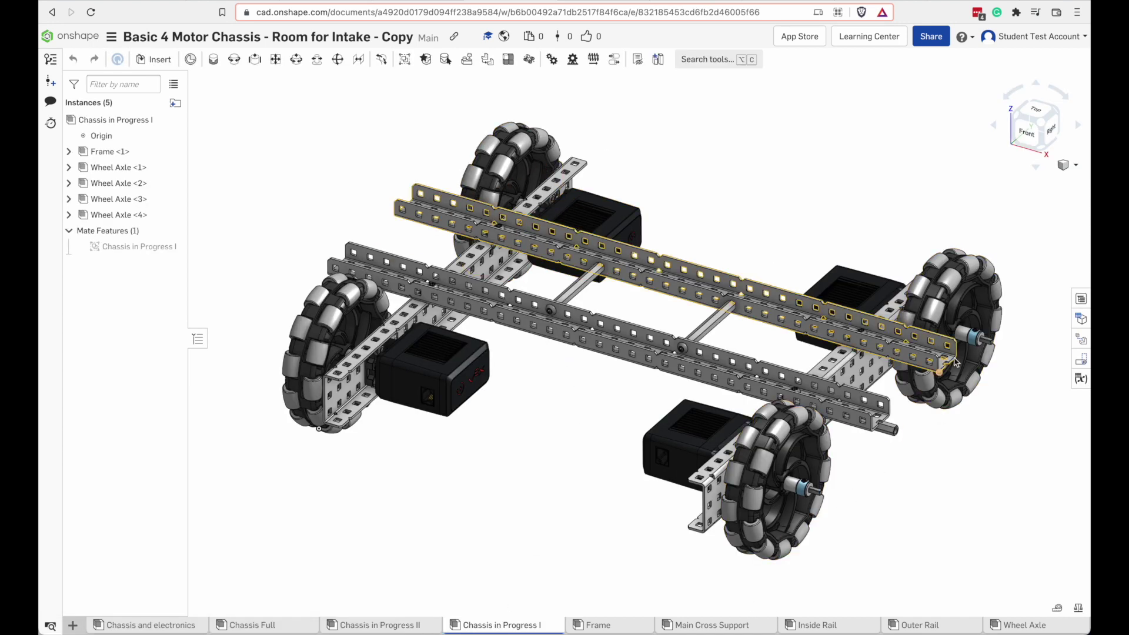
click(621, 627)
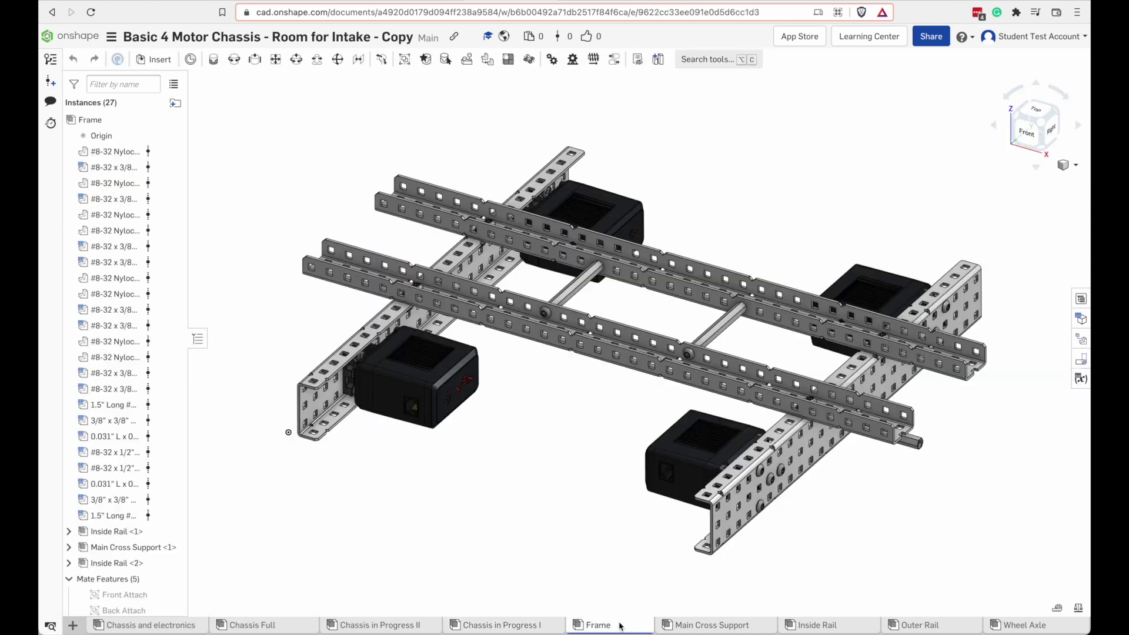
click(717, 627)
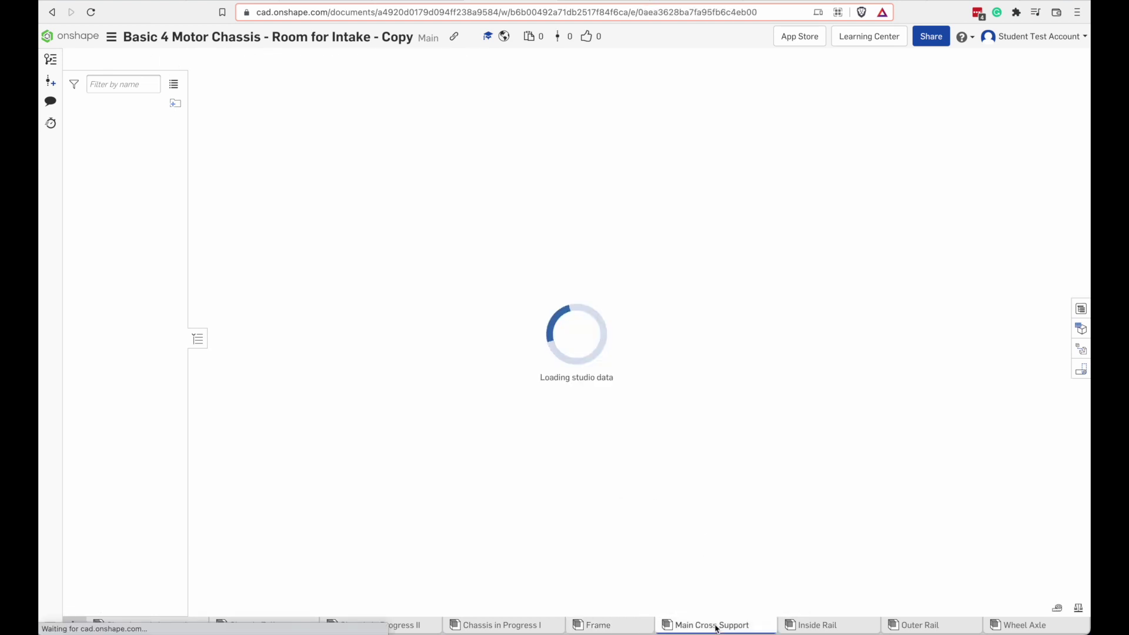
click(813, 626)
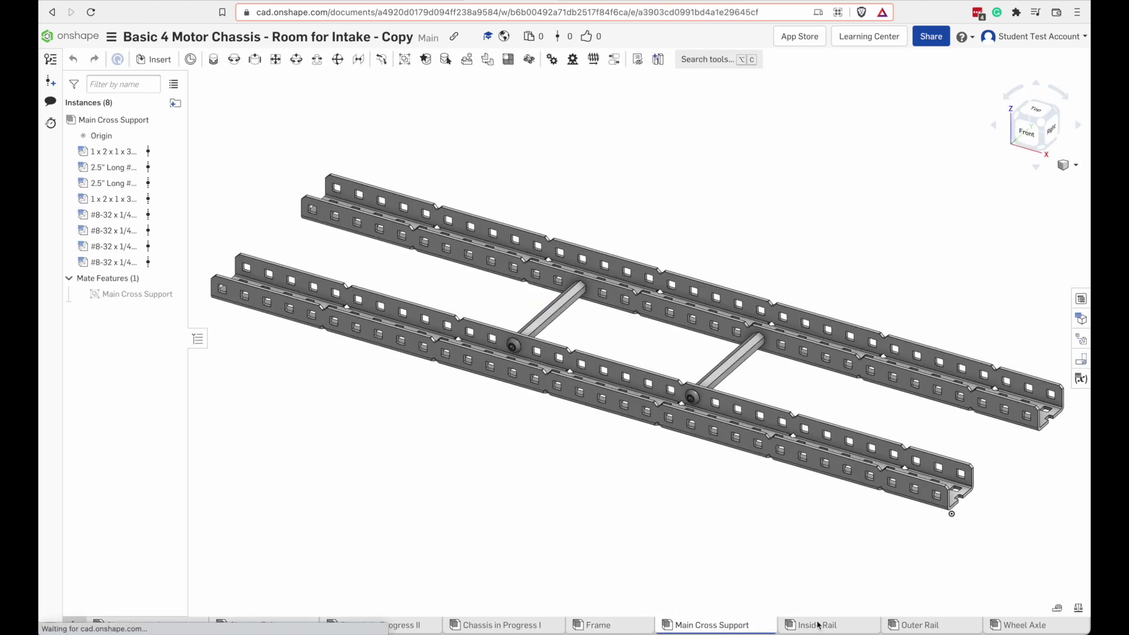
click(919, 626)
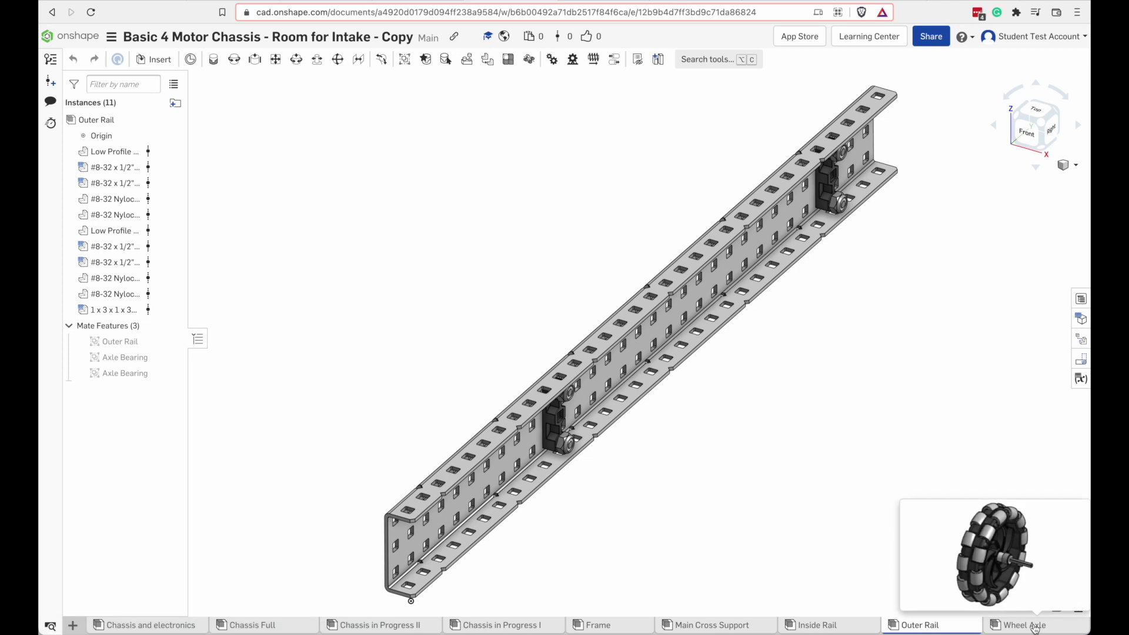
click(1024, 625)
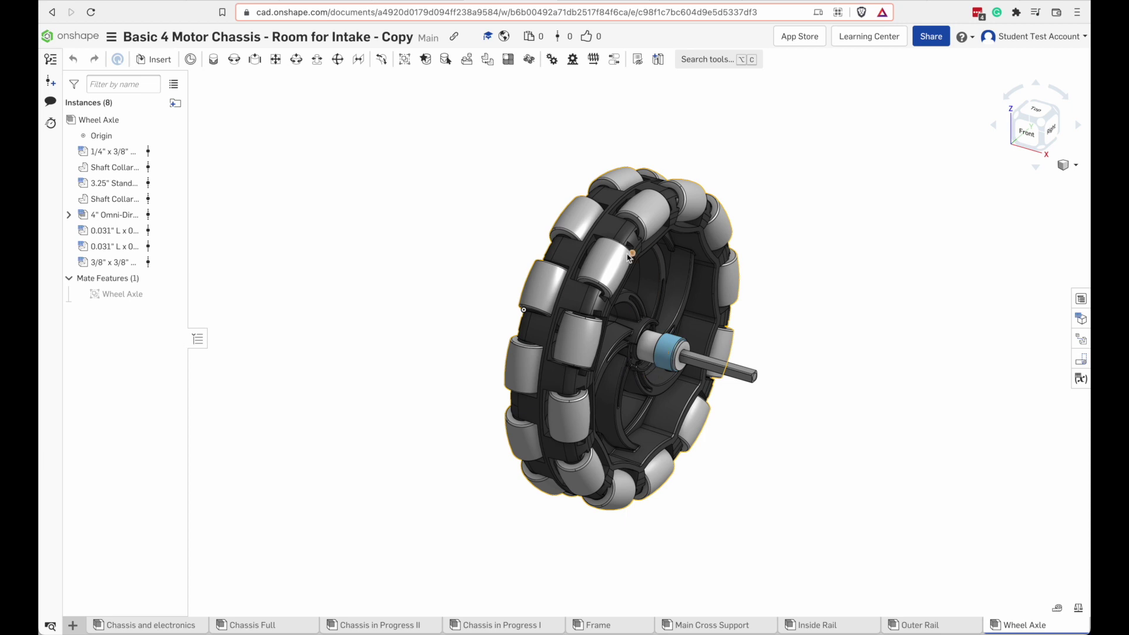
Turn the omni wheel to face the front and widen the instance list to show full part names.
right_drag(362, 322, 388, 281)
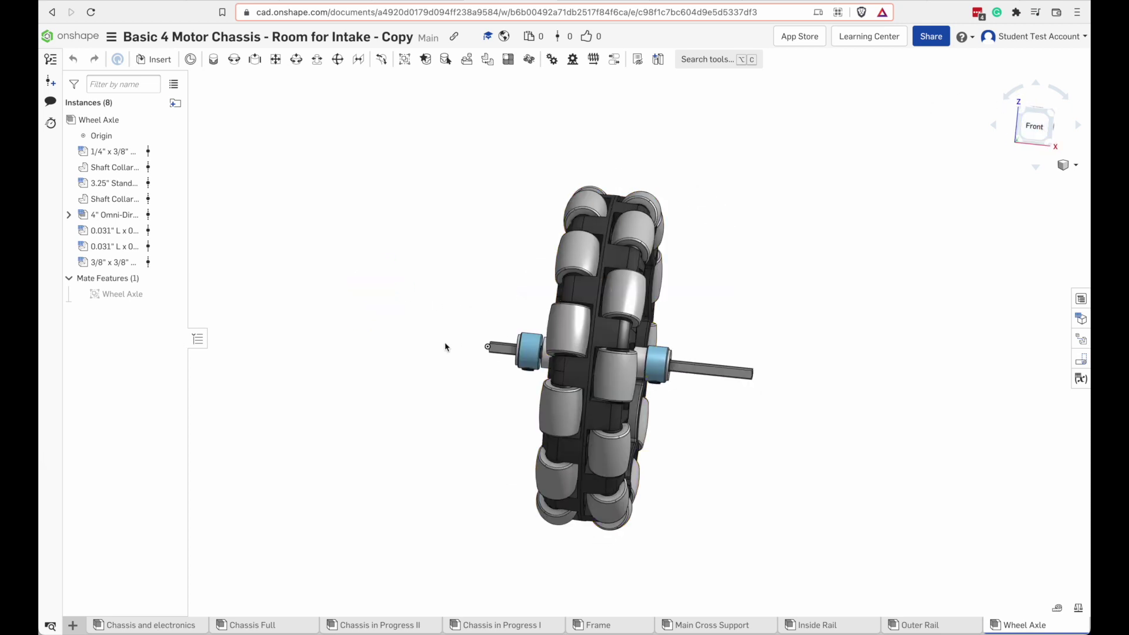
right_drag(392, 344, 396, 346)
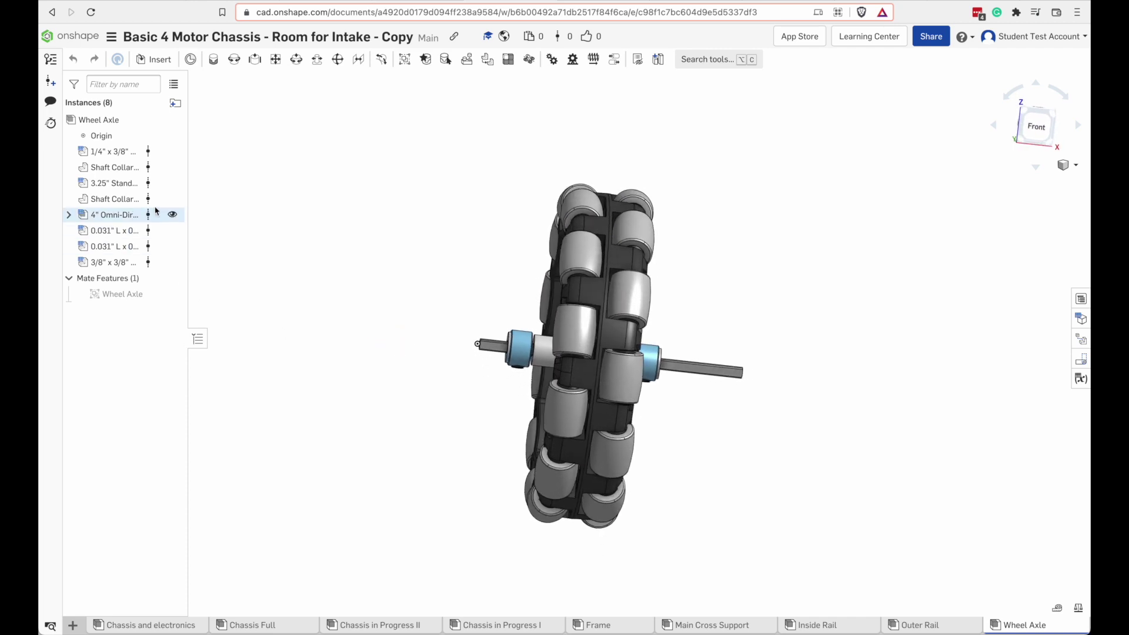
drag(190, 188, 239, 189)
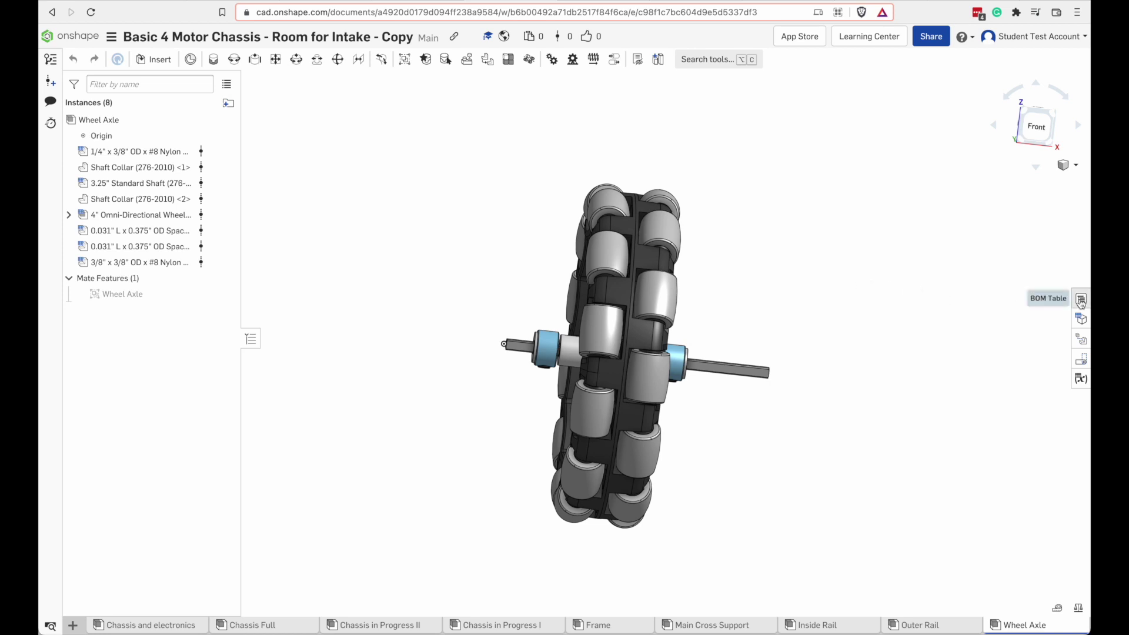
Open the Wheel Axle bill of materials and check which extra columns are available.
click(1081, 300)
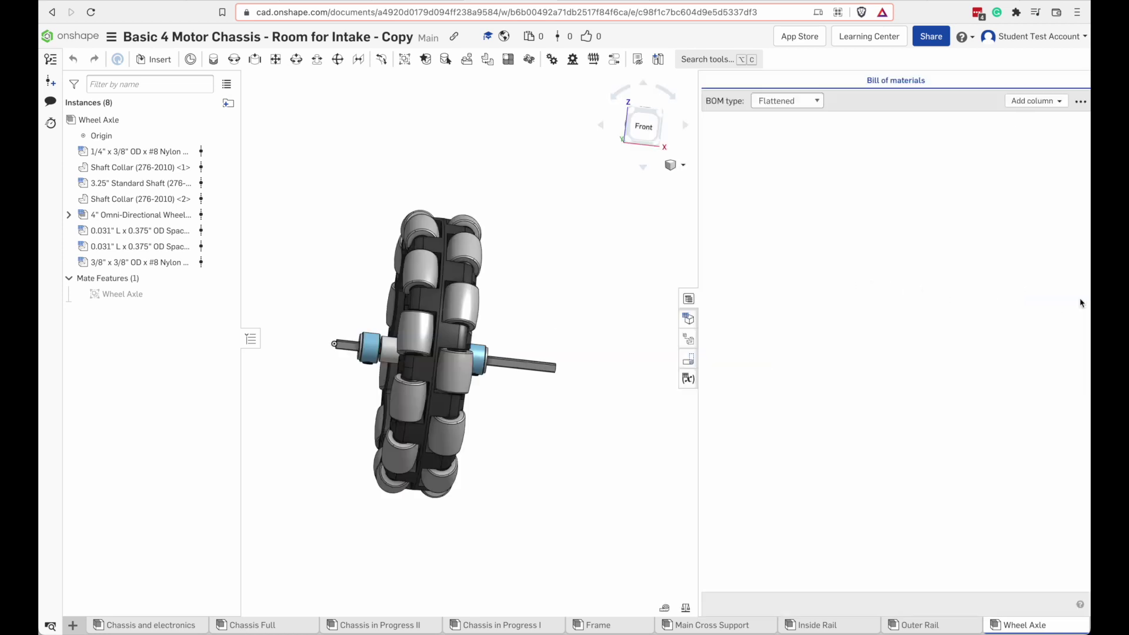
click(1035, 101)
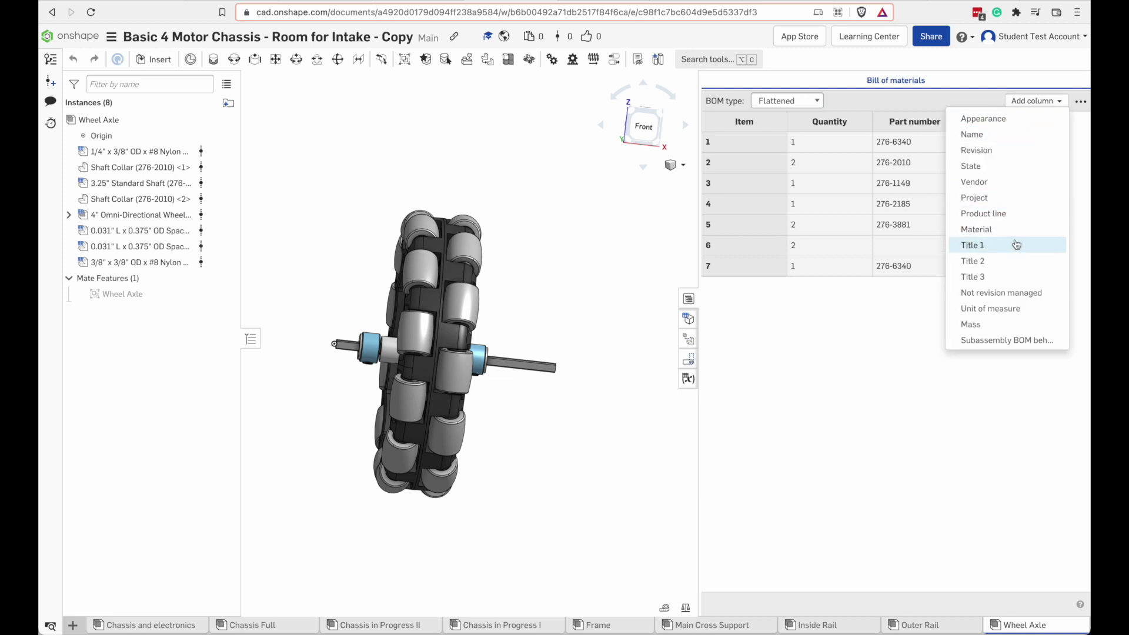
click(715, 378)
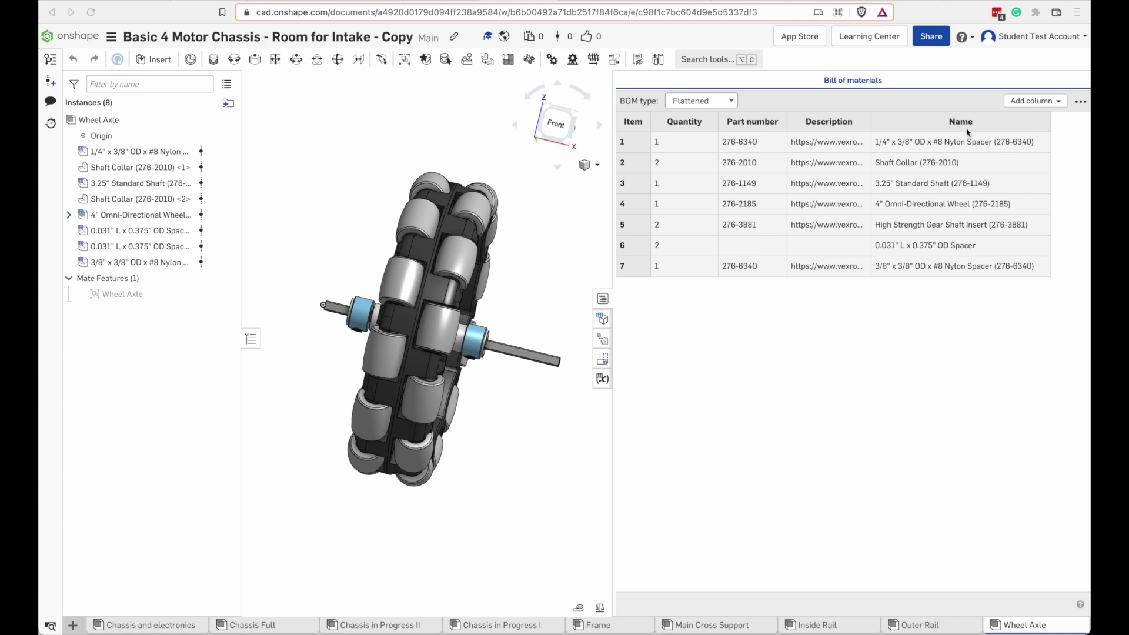
Move the Name column two places left in the bill of materials.
right_click(931, 129)
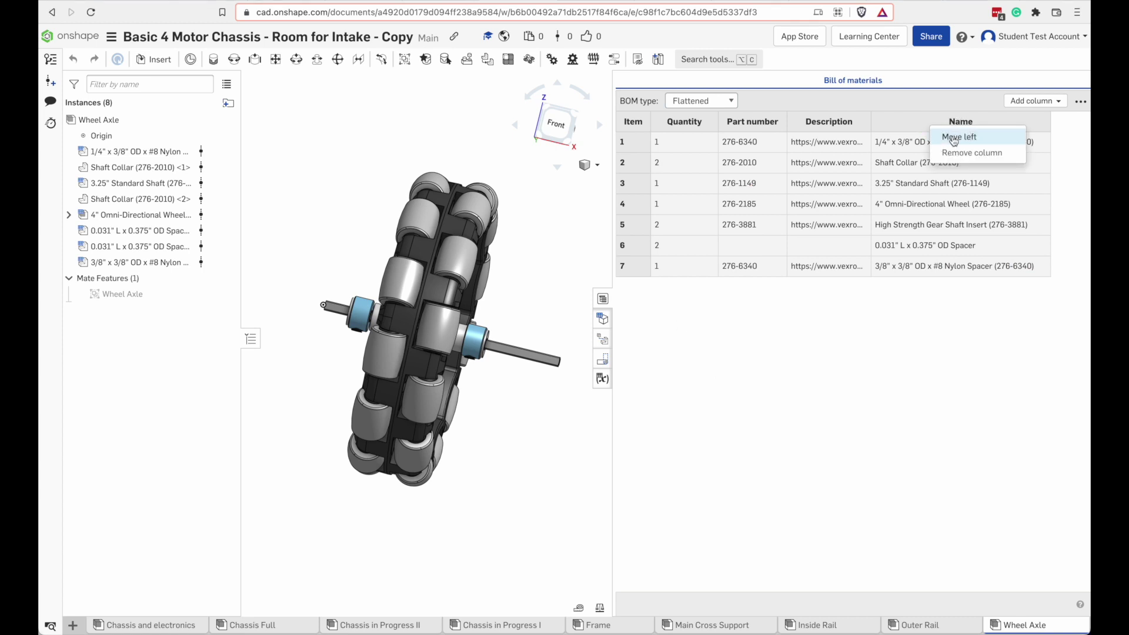
click(954, 138)
right_click(888, 127)
click(905, 136)
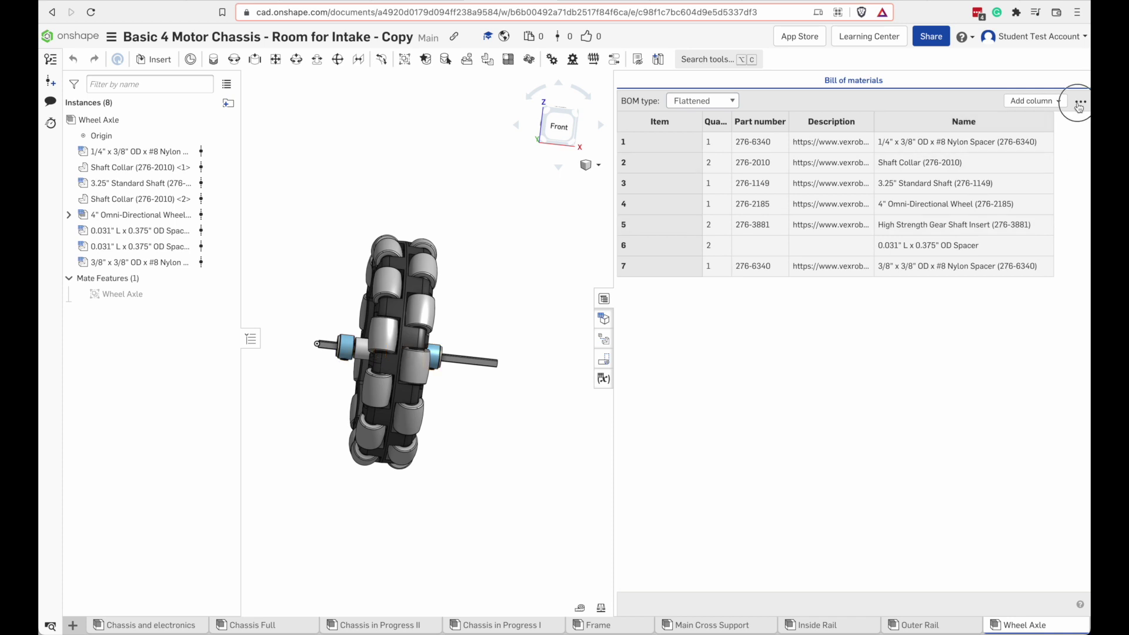
click(1081, 101)
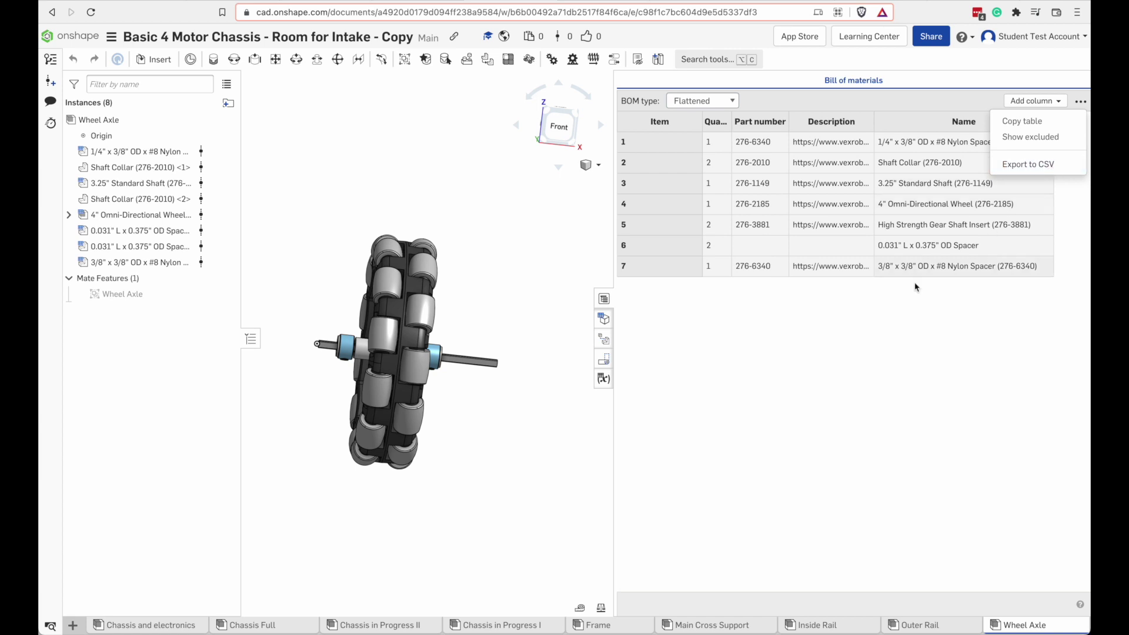
Narrow the Item column and resize the Description column so the Name column fits.
click(841, 322)
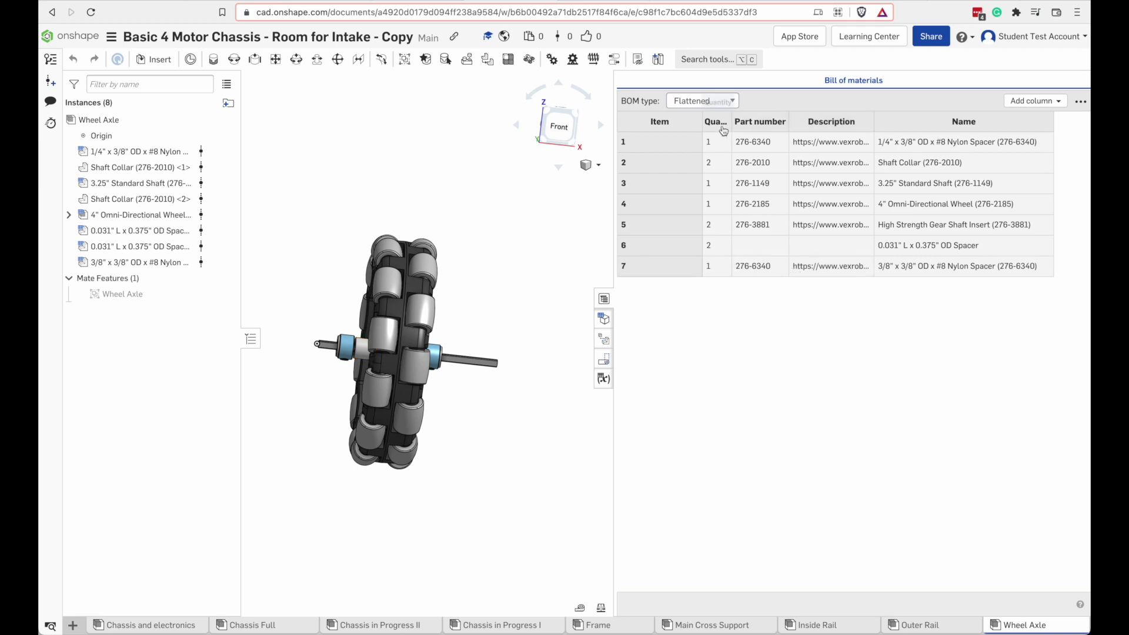
drag(705, 124, 654, 124)
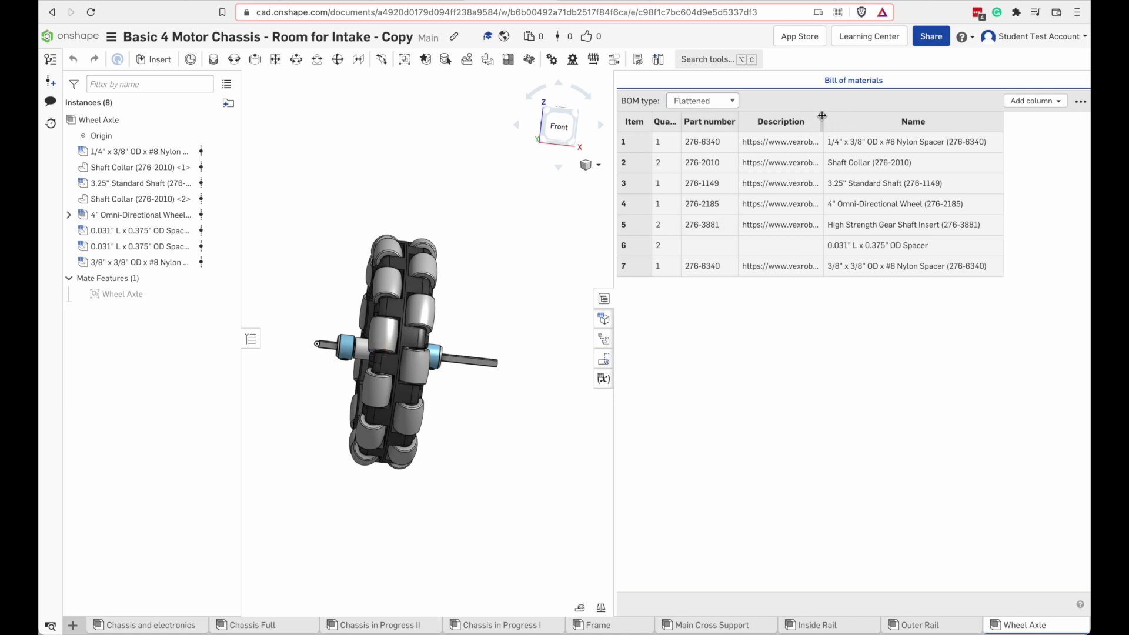
drag(825, 121, 938, 121)
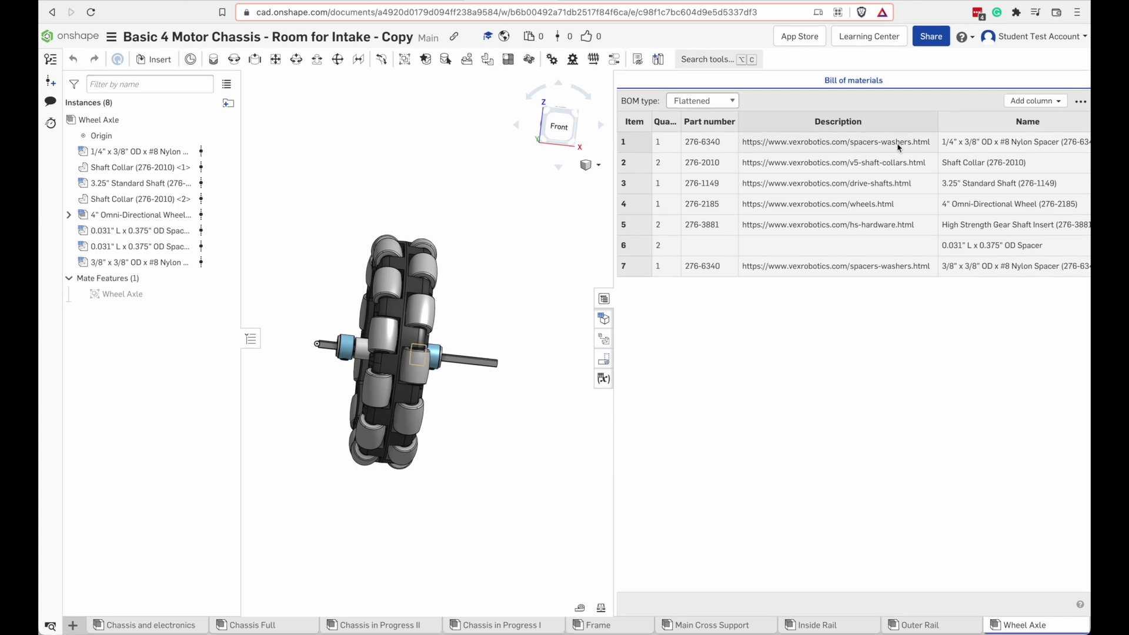
drag(939, 121, 819, 122)
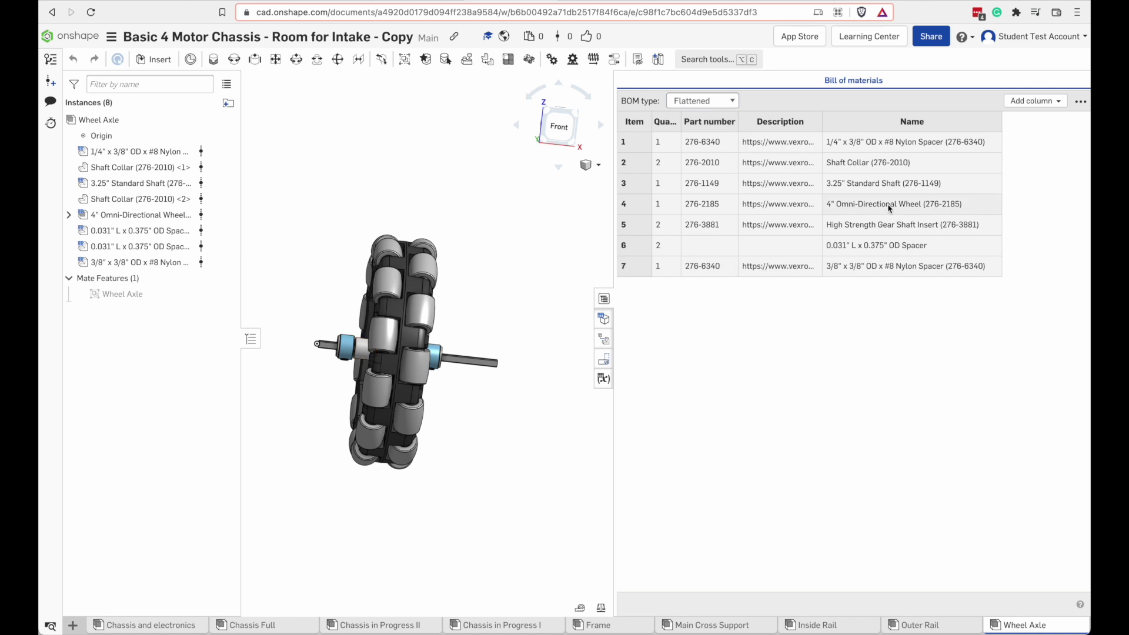
Hide the bill of materials and orbit the wheel assembly to inspect it from several angles.
click(604, 299)
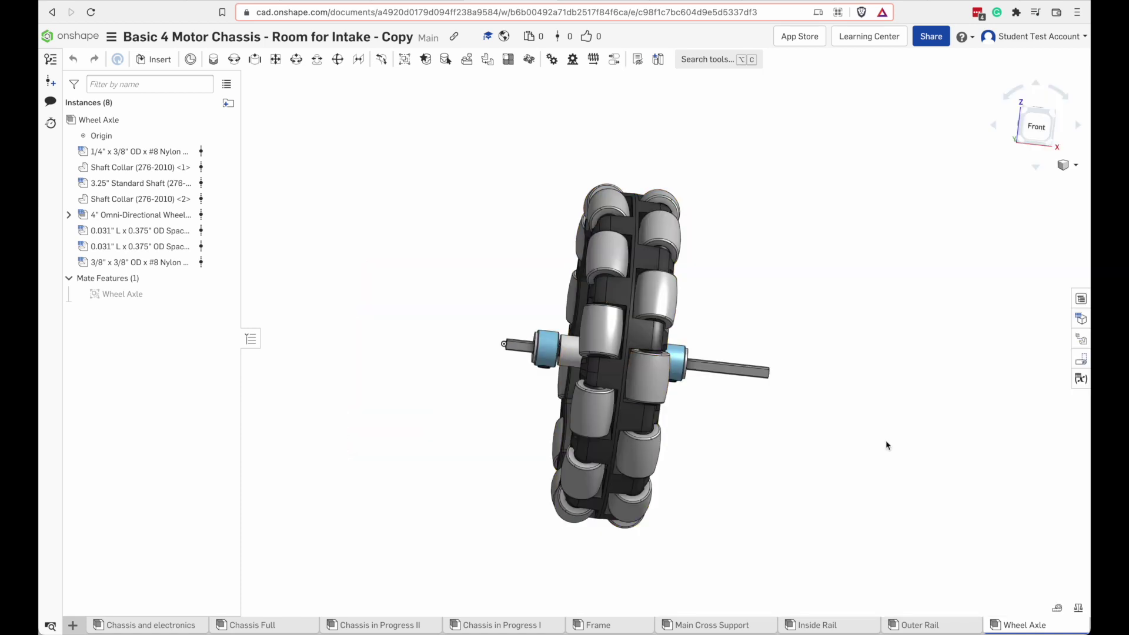
right_drag(884, 446, 875, 424)
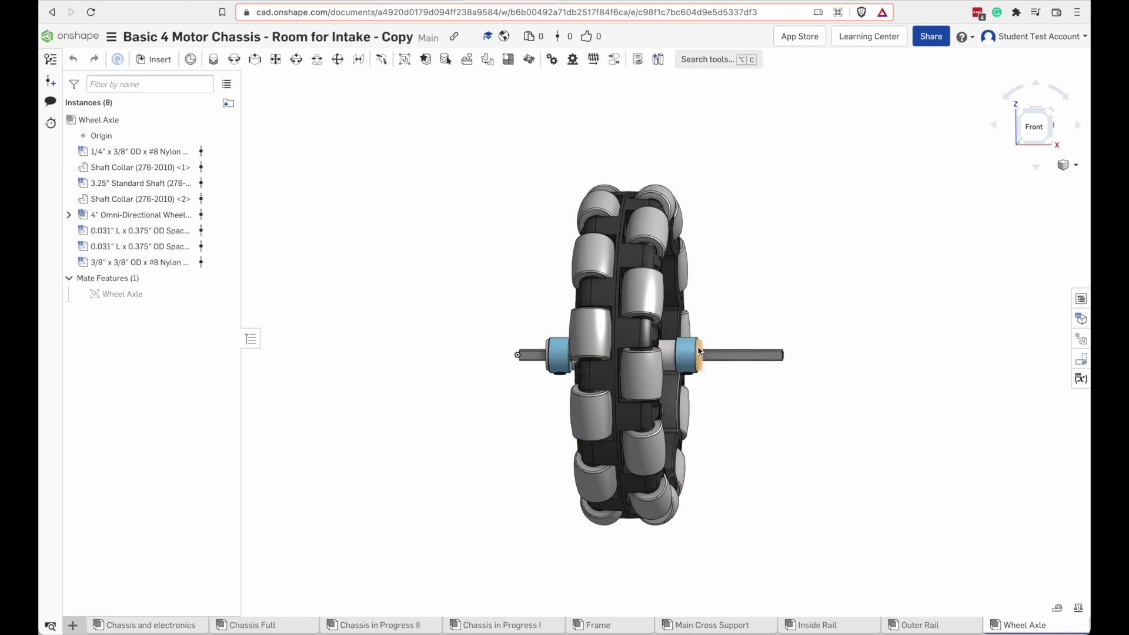
right_drag(769, 305, 814, 287)
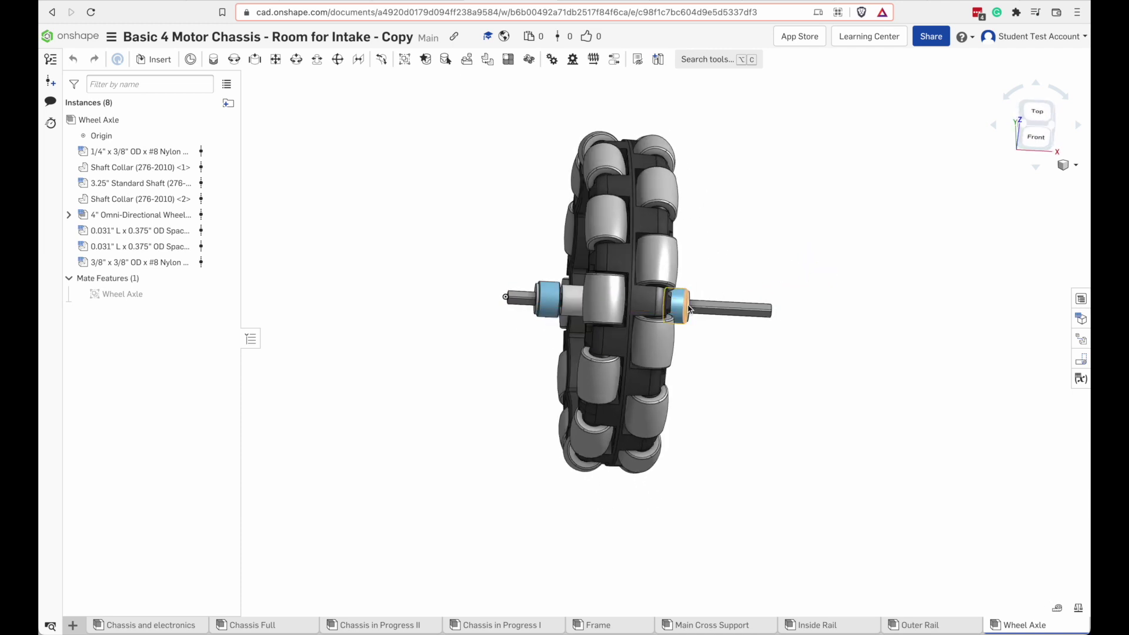
right_drag(733, 245, 735, 257)
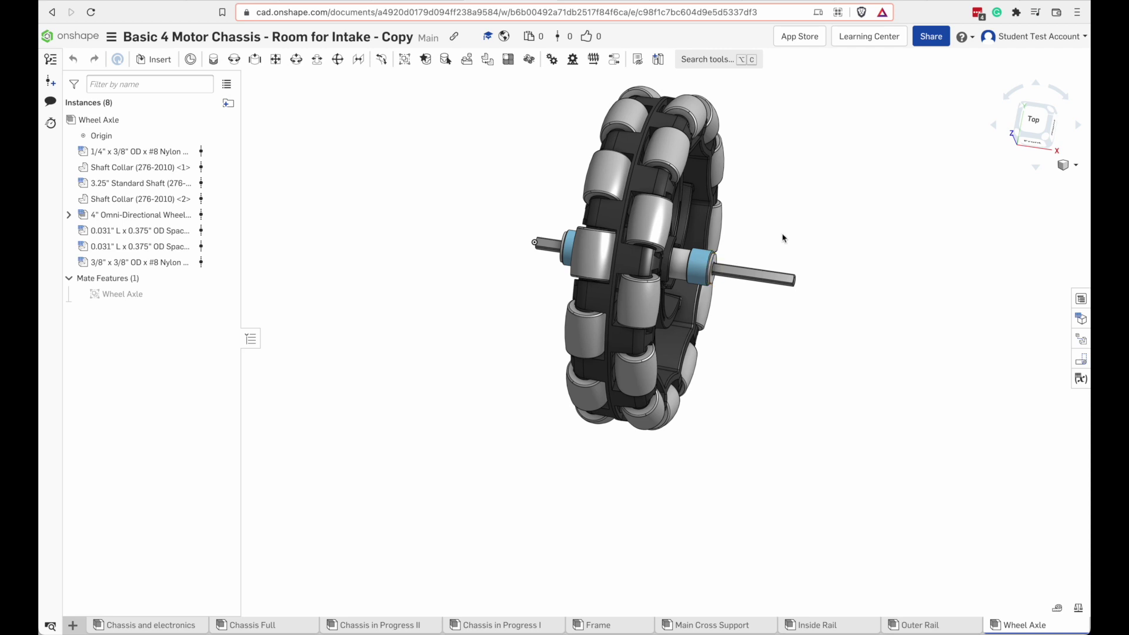
right_drag(784, 240, 814, 227)
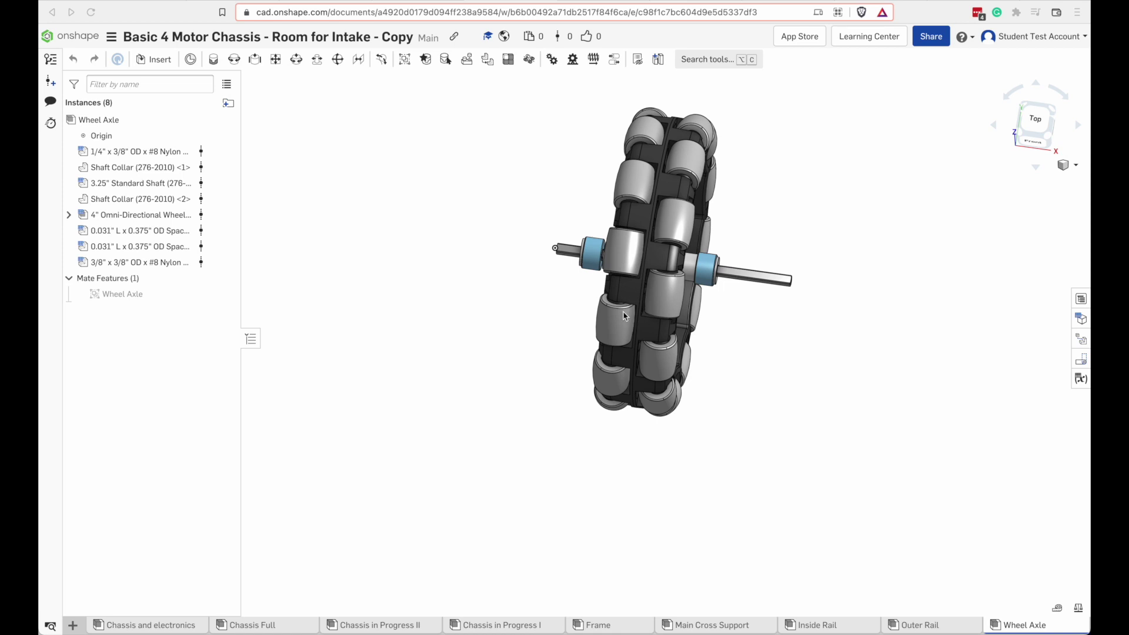
click(928, 627)
Show the Outer Rail's four-line bill of materials, widen it, narrow Description, then hide it.
scroll(736, 399, down, 3)
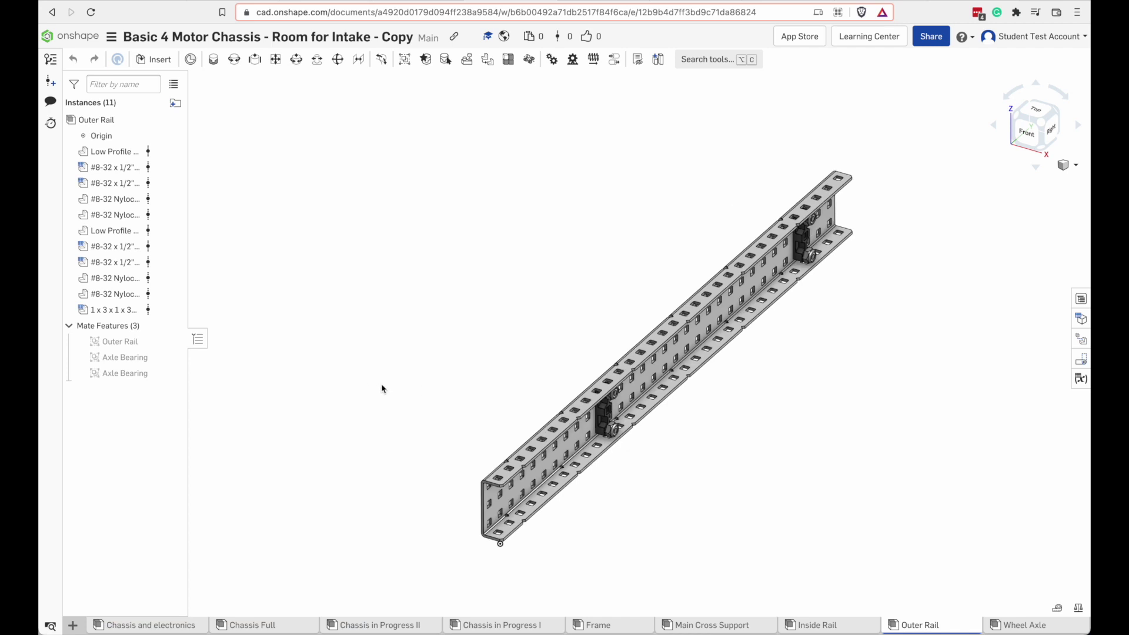
click(1081, 299)
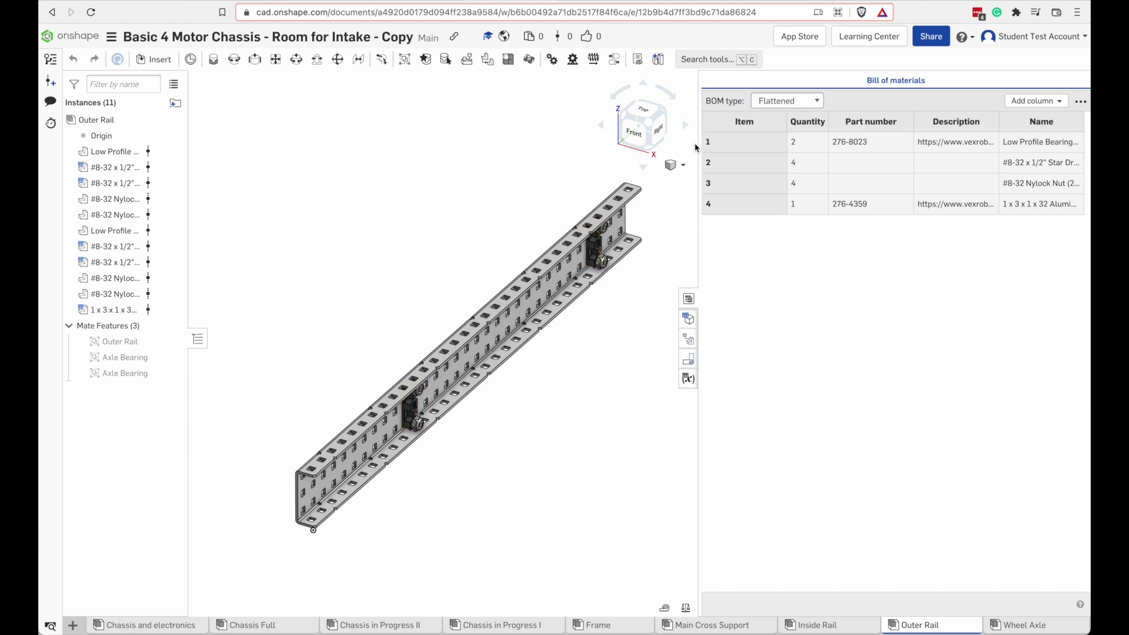
drag(699, 146, 675, 149)
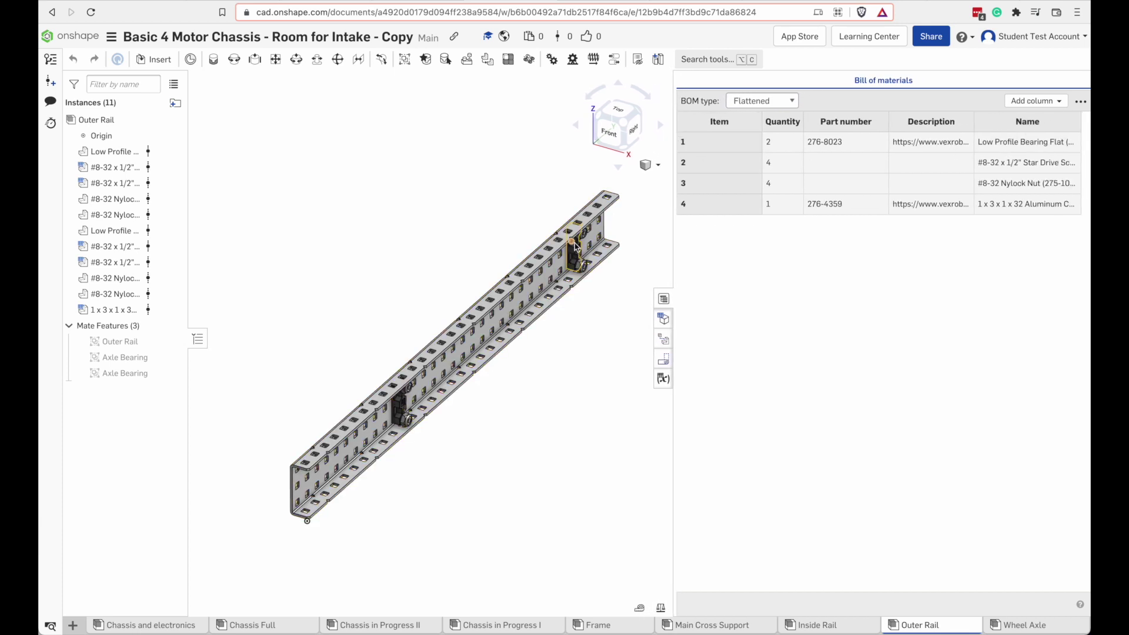
right_drag(529, 353, 580, 385)
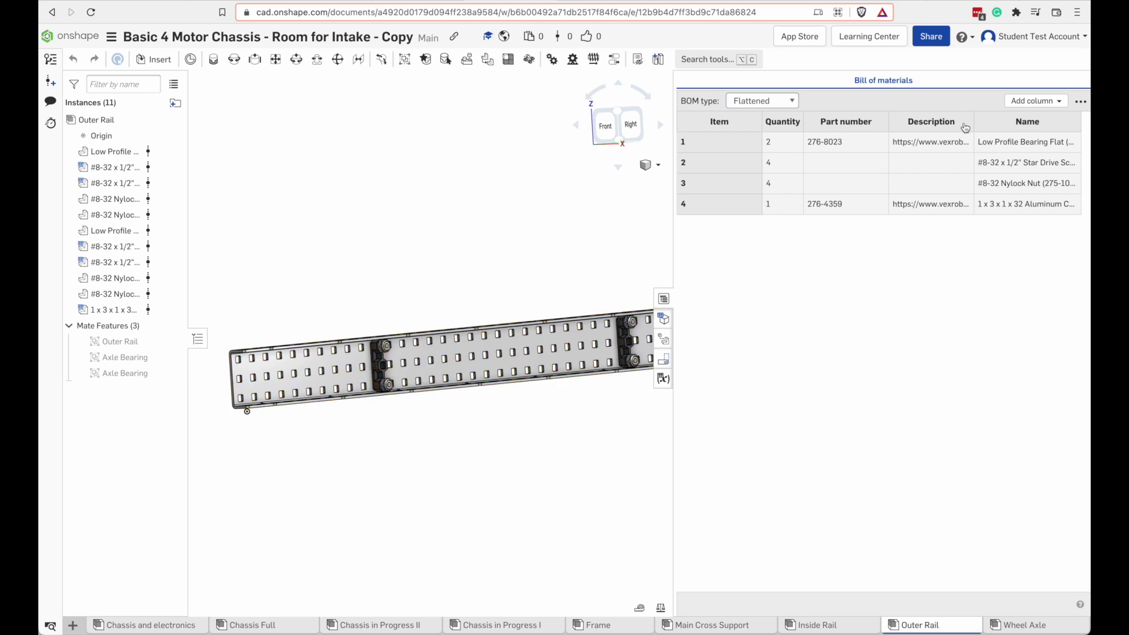
drag(973, 123, 882, 129)
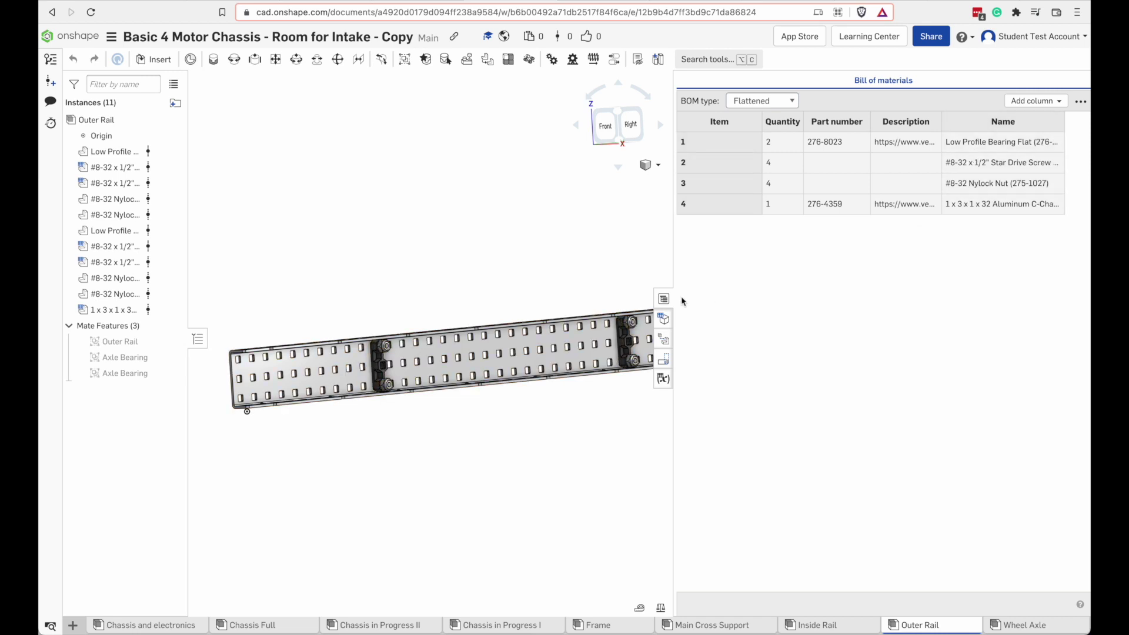
click(664, 298)
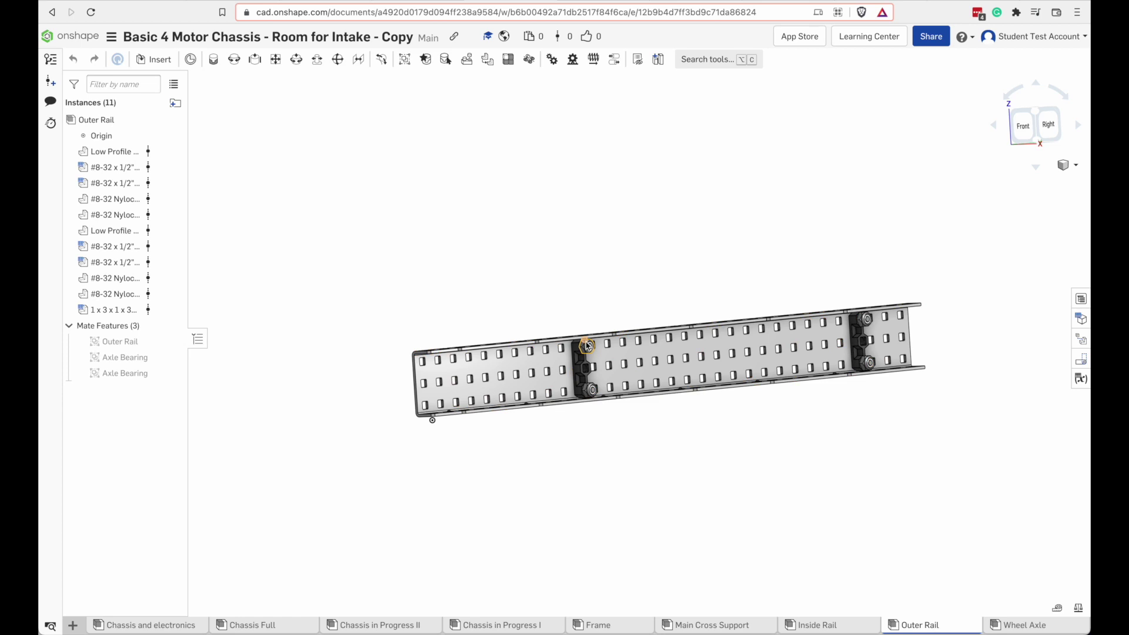
Reset the Outer Rail to isometric, then orbit and zoom to inspect its edges and holes.
key(shift+7)
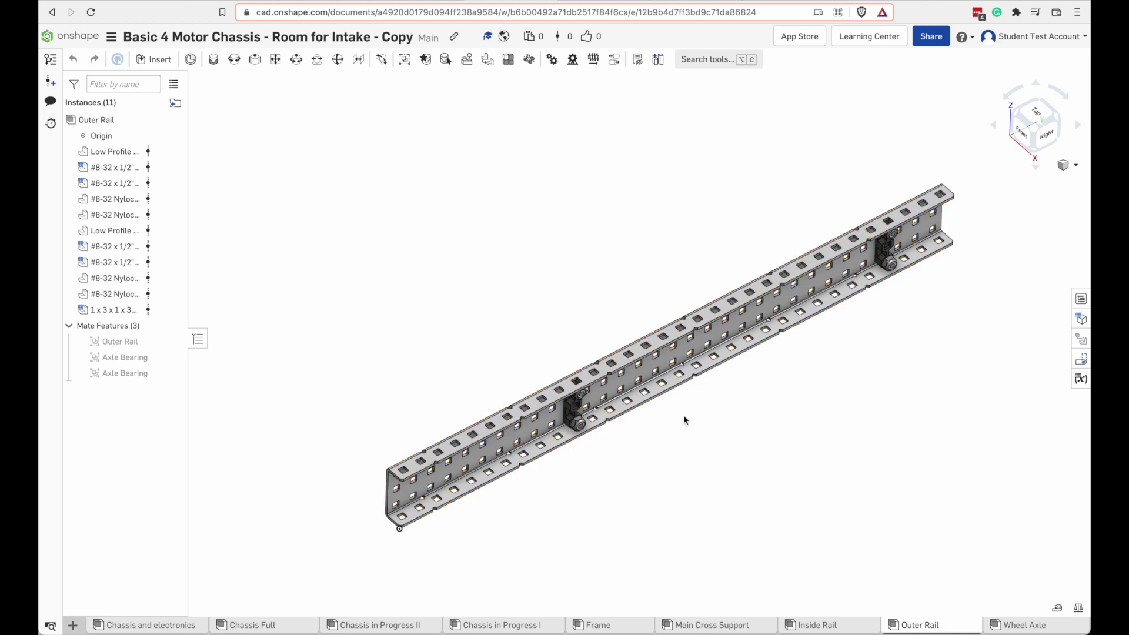
right_drag(684, 420, 553, 339)
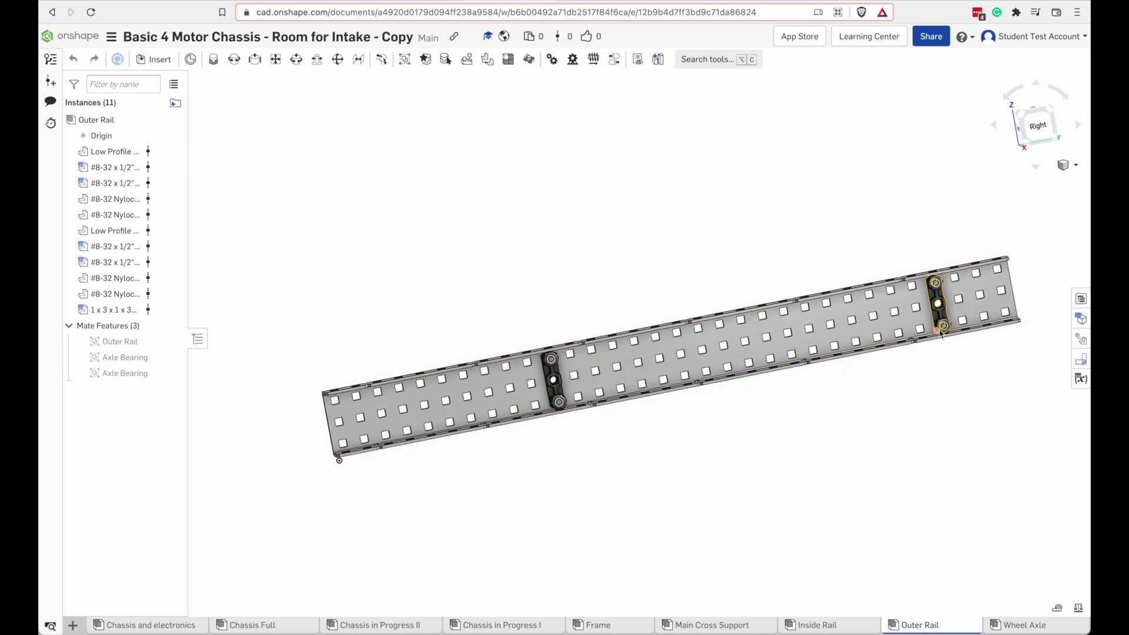
right_drag(890, 318, 663, 425)
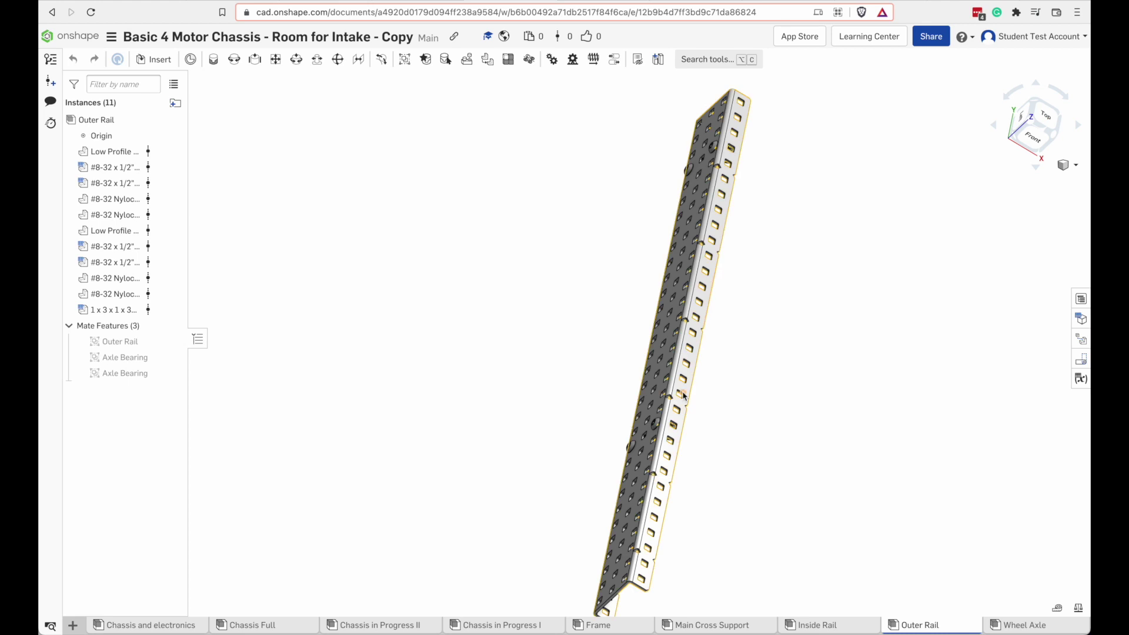
scroll(663, 425, up, 3)
scroll(830, 396, up, 5)
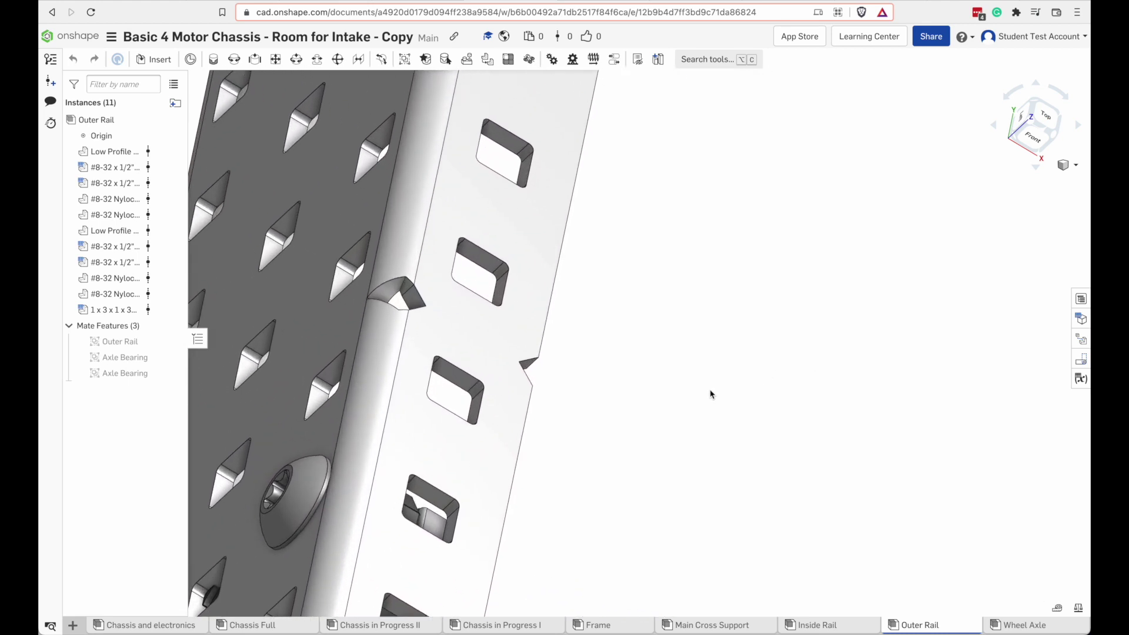
scroll(711, 393, down, 3)
scroll(841, 413, down, 3)
right_drag(841, 413, 836, 404)
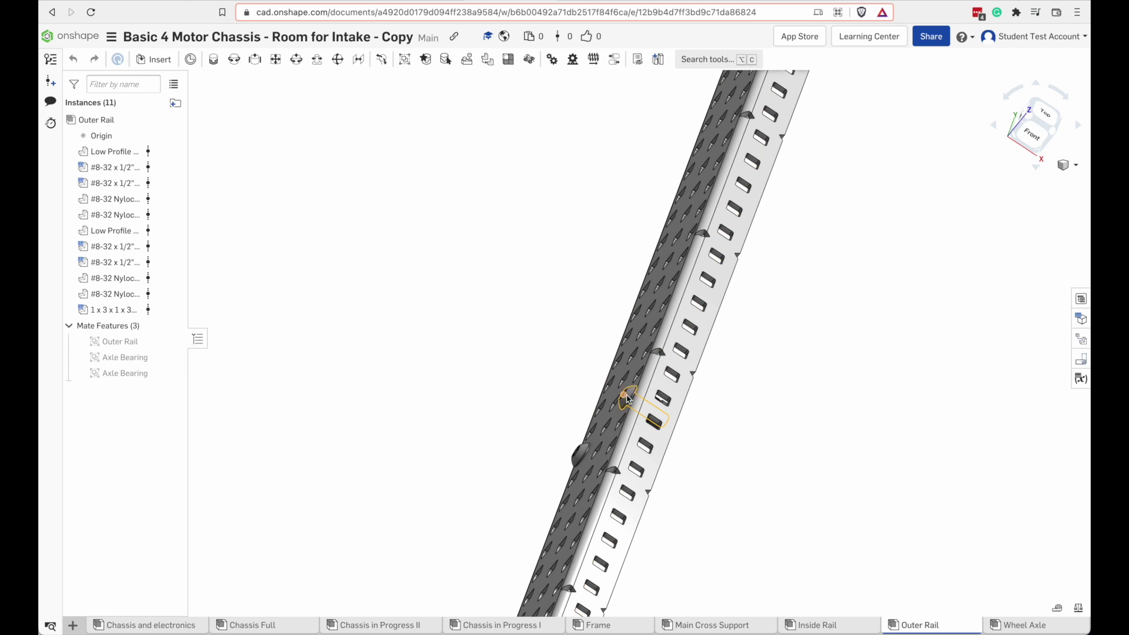
scroll(771, 406, down, 2)
right_drag(771, 405, 606, 365)
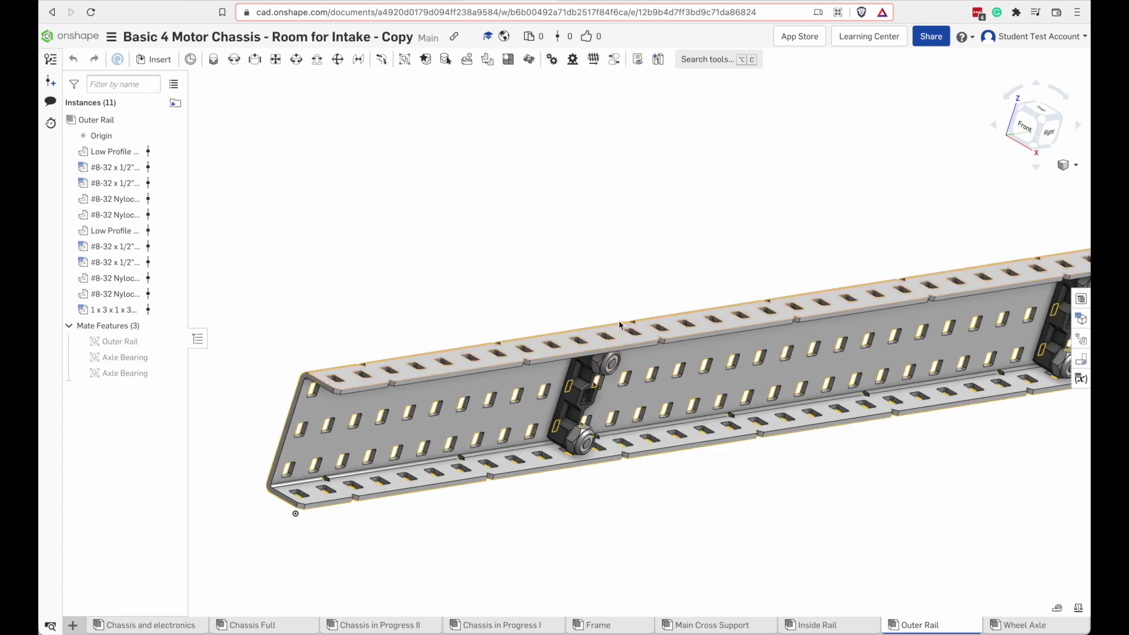
right_drag(620, 325, 591, 289)
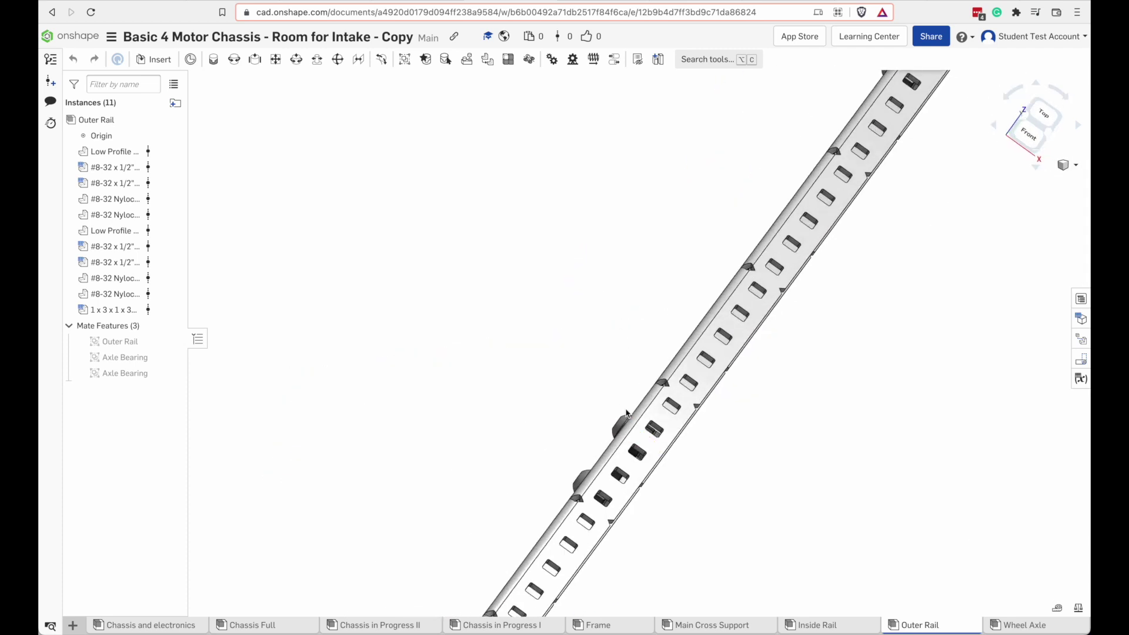
Open the Chassis Full assembly and orbit and zoom around it.
click(285, 625)
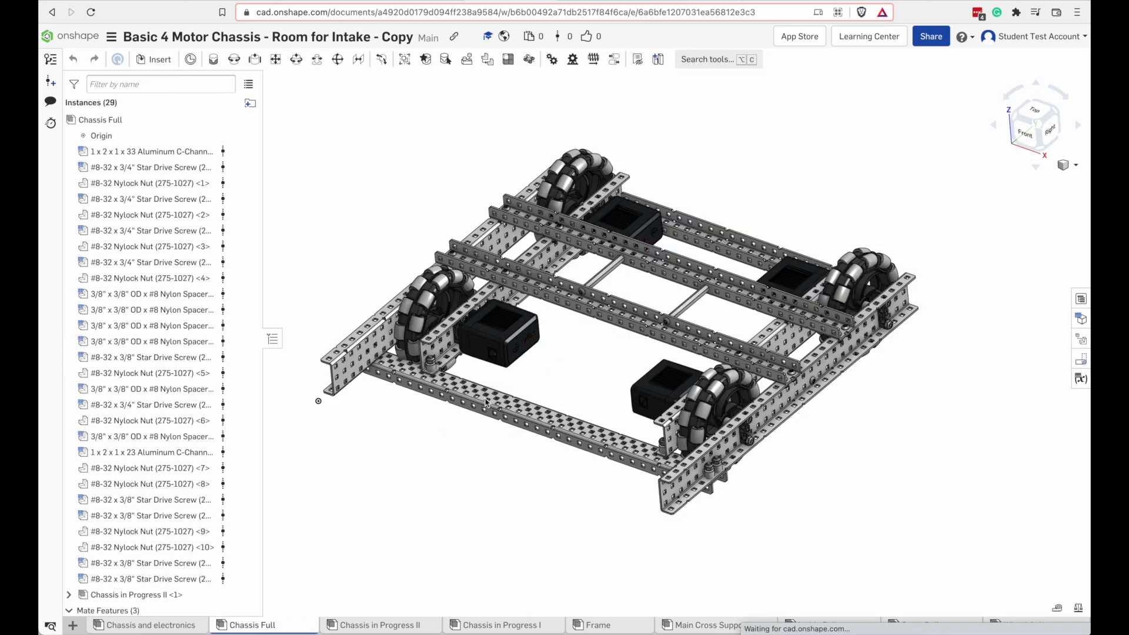
right_drag(370, 461, 376, 511)
scroll(433, 393, up, 5)
scroll(433, 393, up, 2)
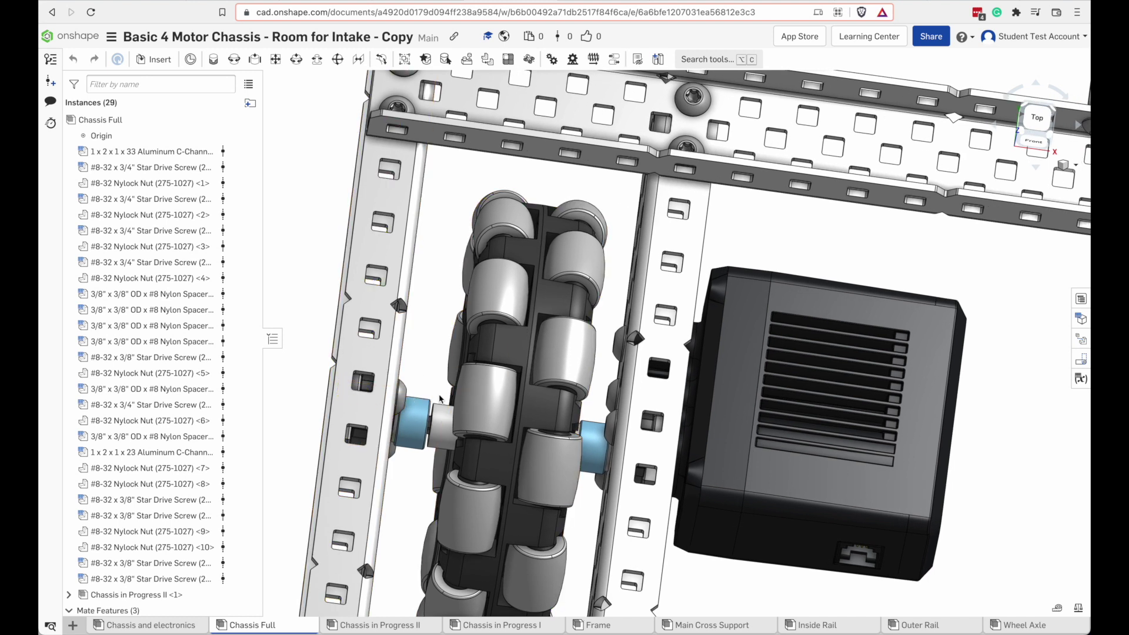
scroll(421, 398, down, 10)
Return to the Outer Rail assembly and orbit it to view another side.
click(920, 626)
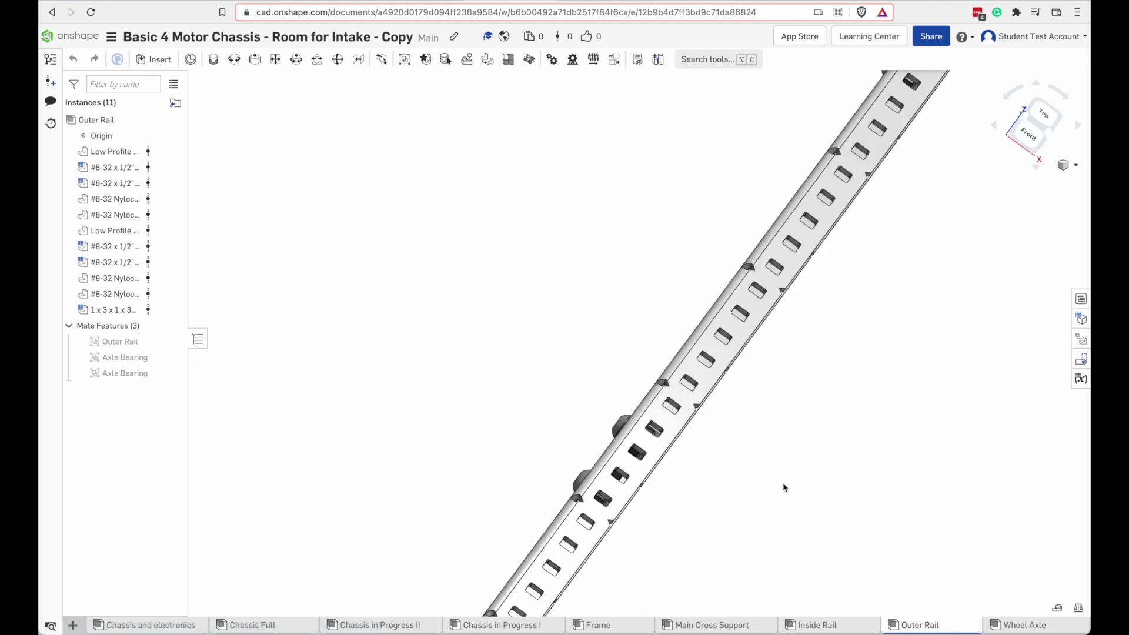
right_drag(784, 487, 816, 448)
right_drag(786, 277, 743, 349)
scroll(692, 375, up, 5)
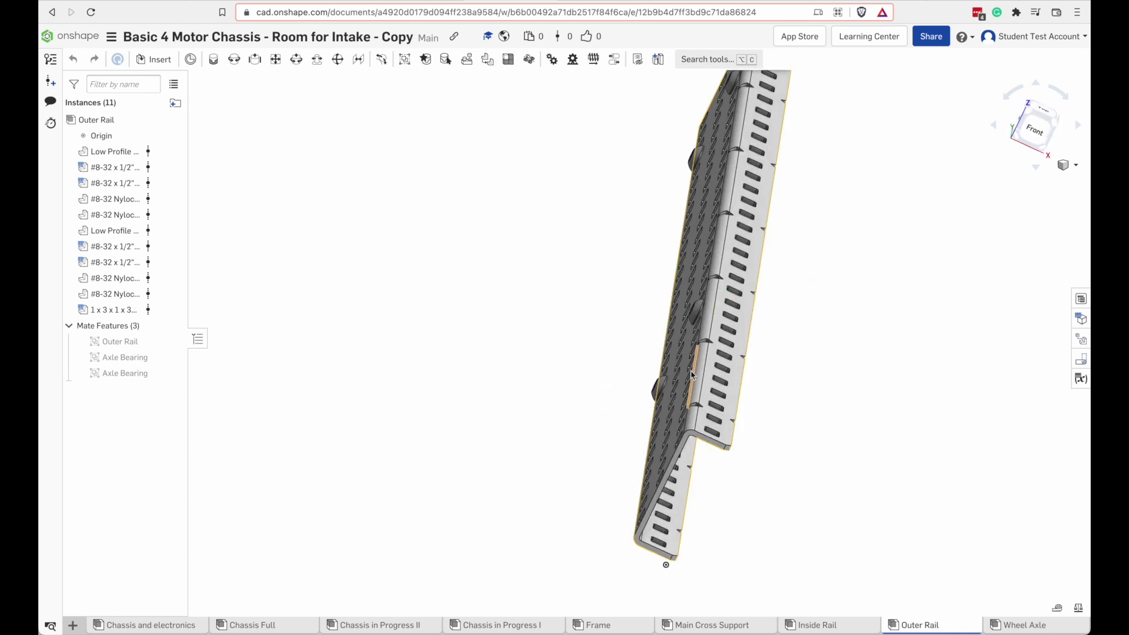
right_drag(910, 351, 790, 372)
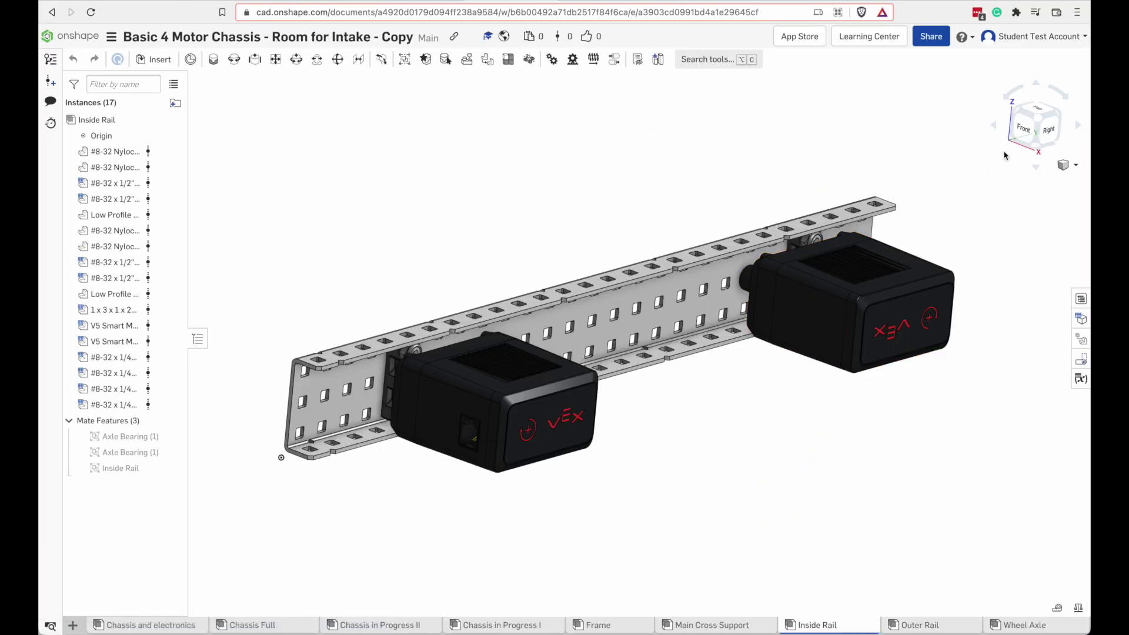
click(1083, 299)
right_drag(730, 433, 703, 431)
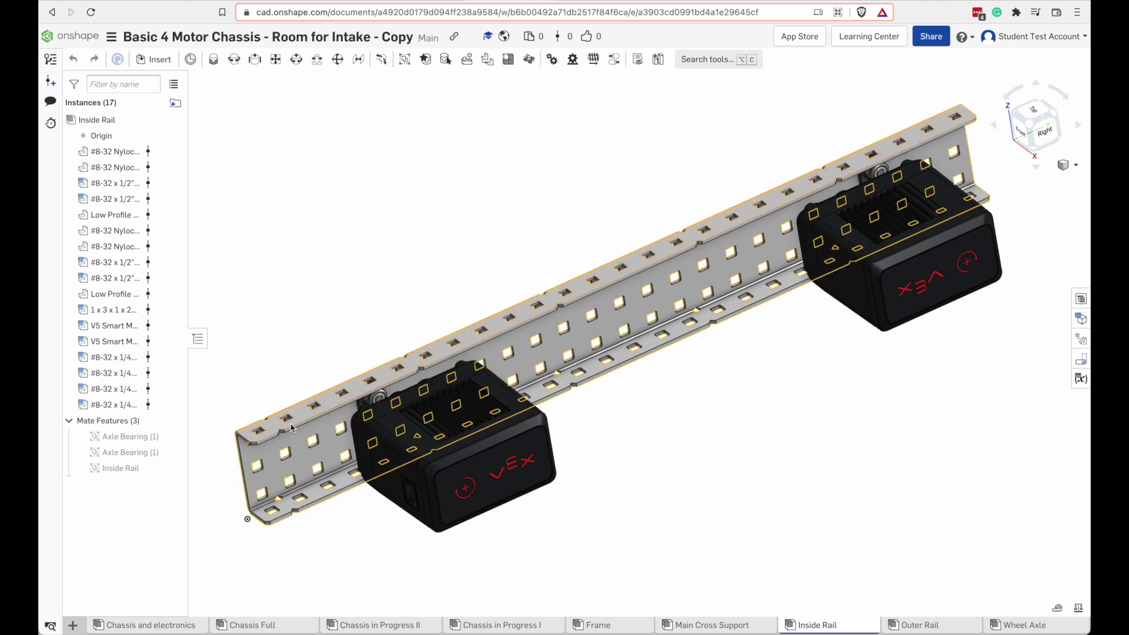
mouse_move(534, 234)
right_down()
mouse_move(543, 232)
mouse_move(531, 250)
right_up()
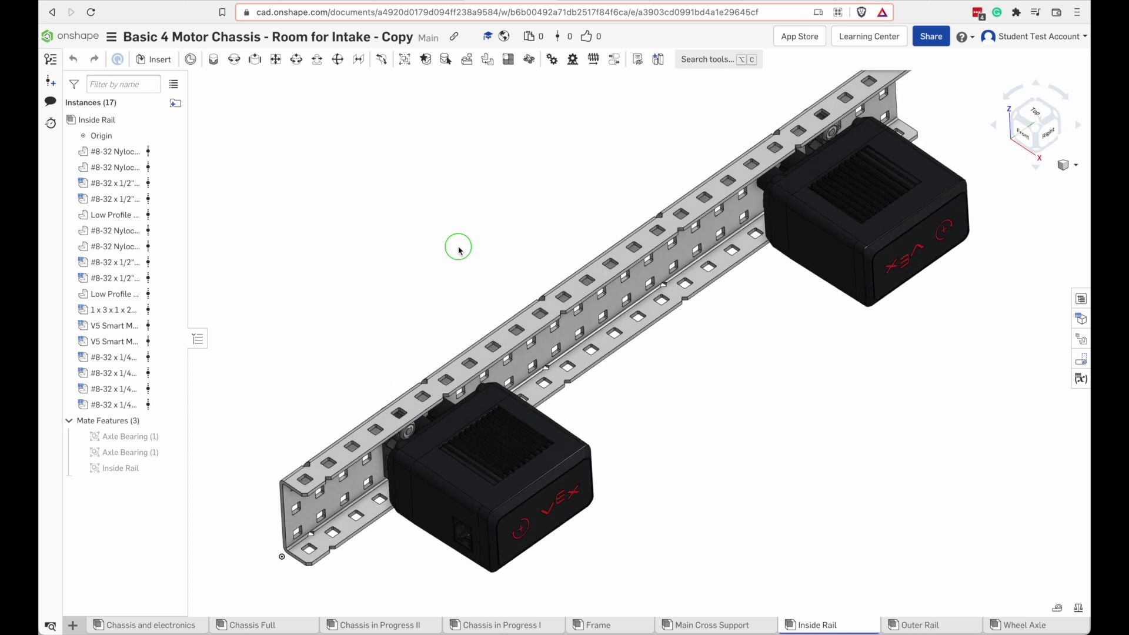
right_drag(459, 250, 745, 489)
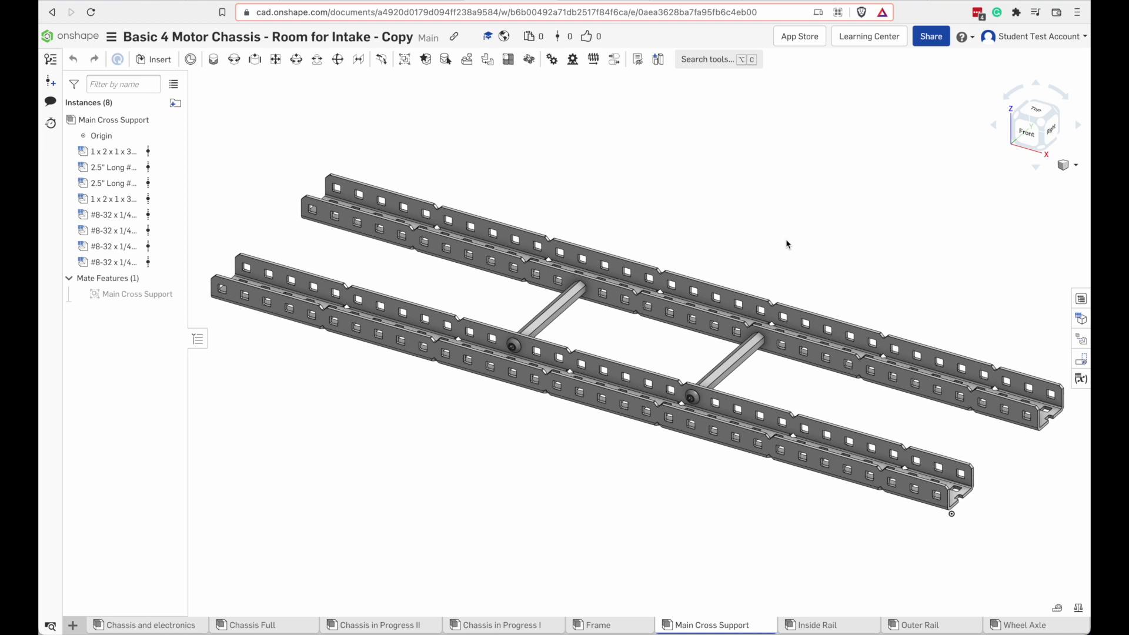
Select the Main Cross Support's lower standoff to check its length, then open the Frame assembly.
right_drag(786, 243, 782, 257)
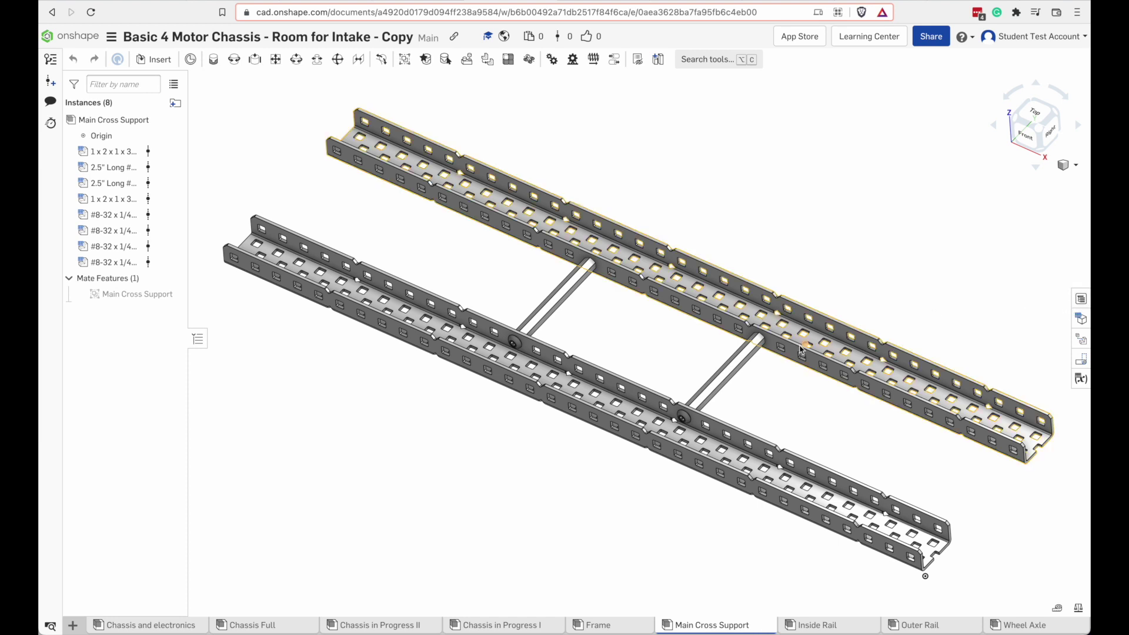
click(747, 352)
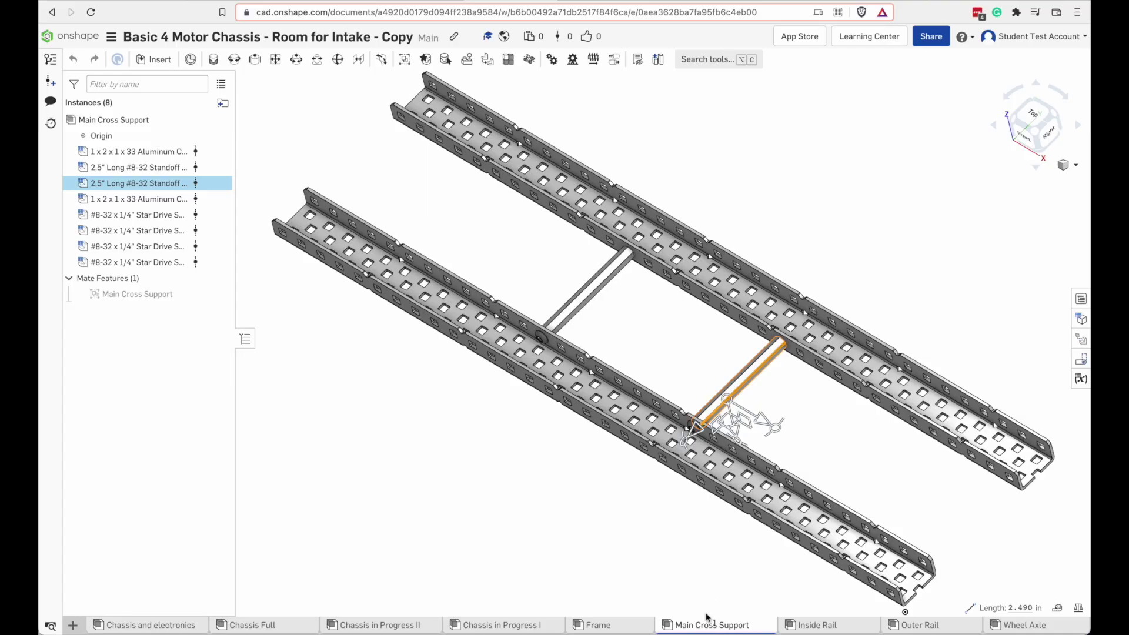
click(599, 627)
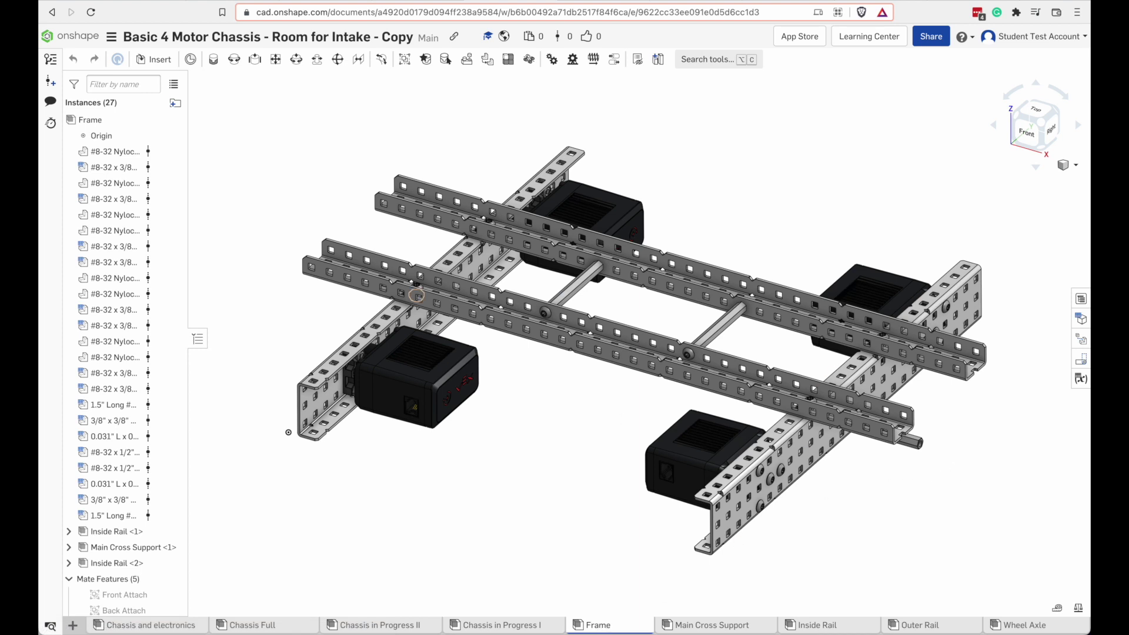
Highlight Inside Rails <1>, <2> and Main Cross Support, then widen the Frame instance list.
click(106, 533)
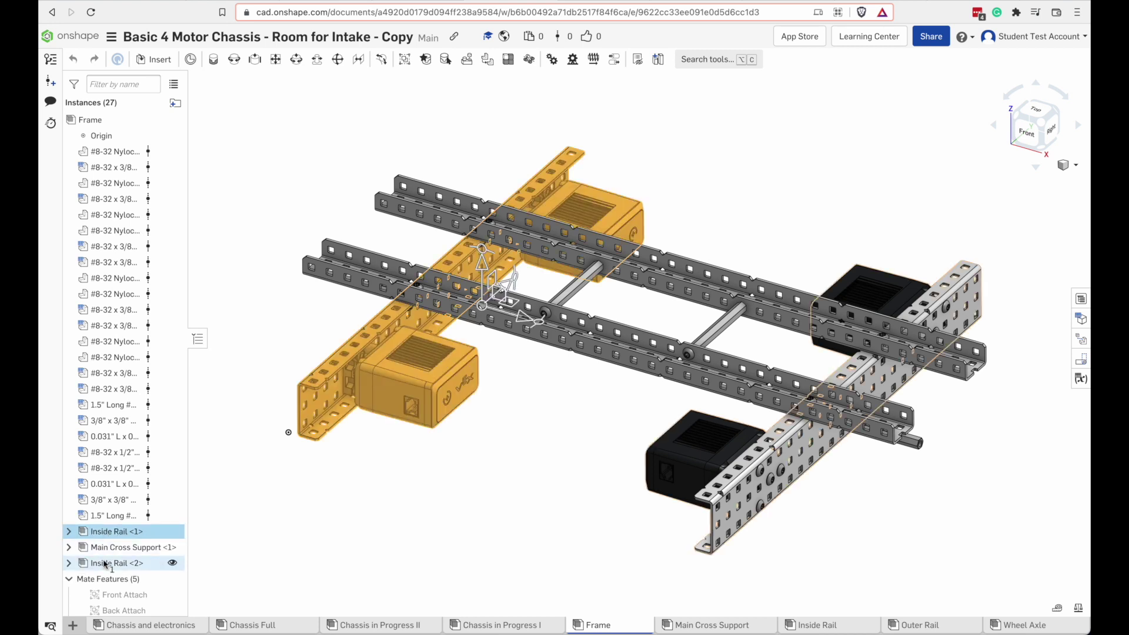
super+click(104, 563)
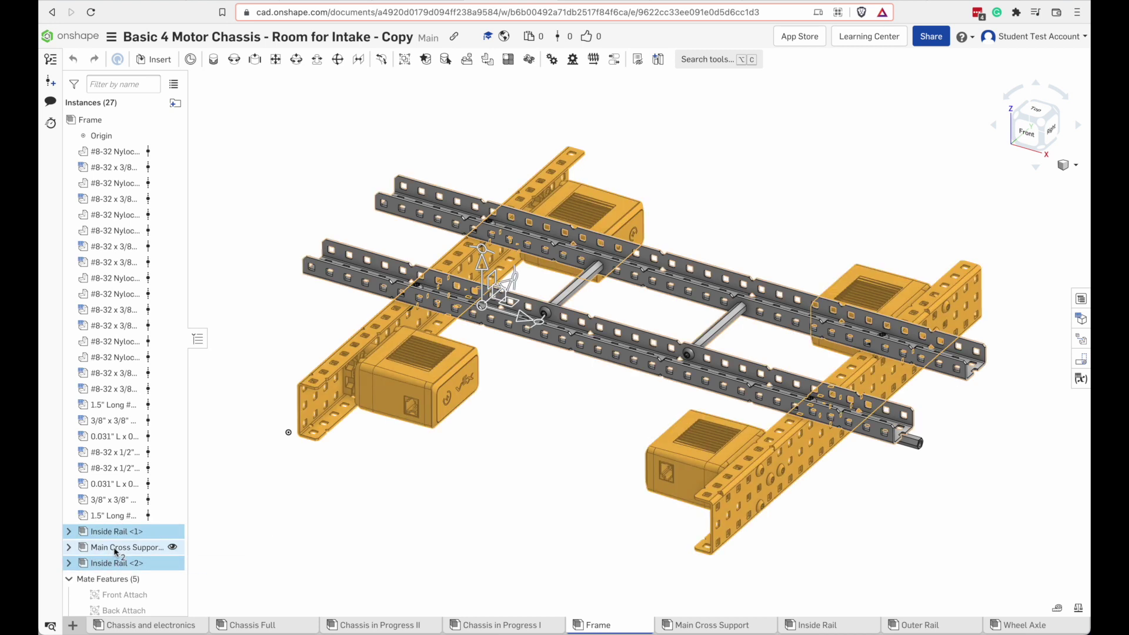
super+click(114, 548)
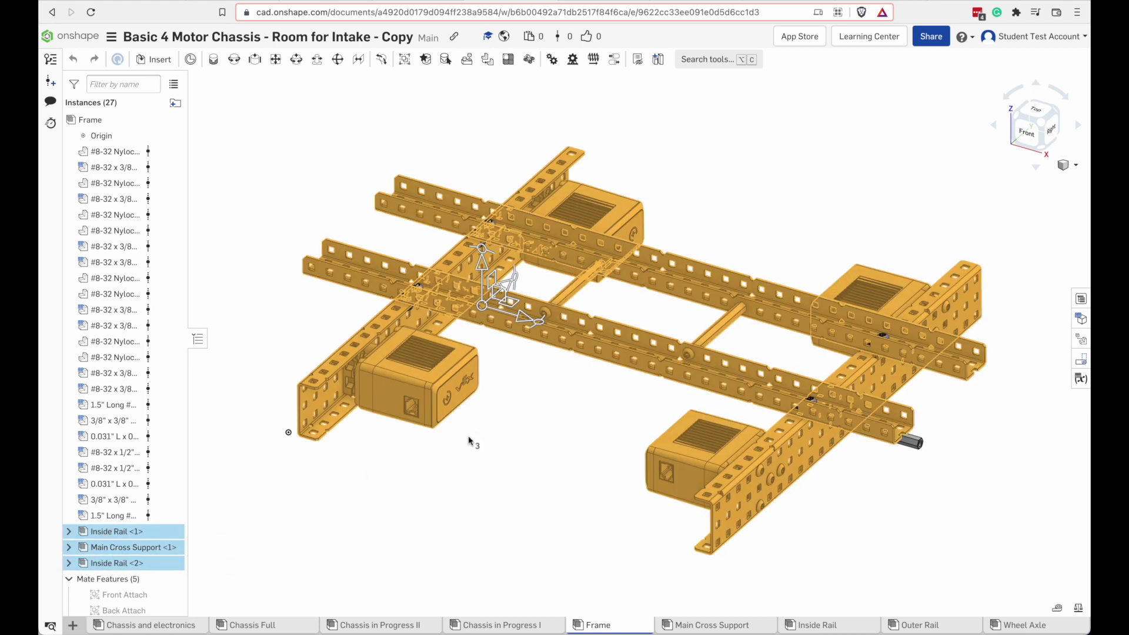
click(489, 448)
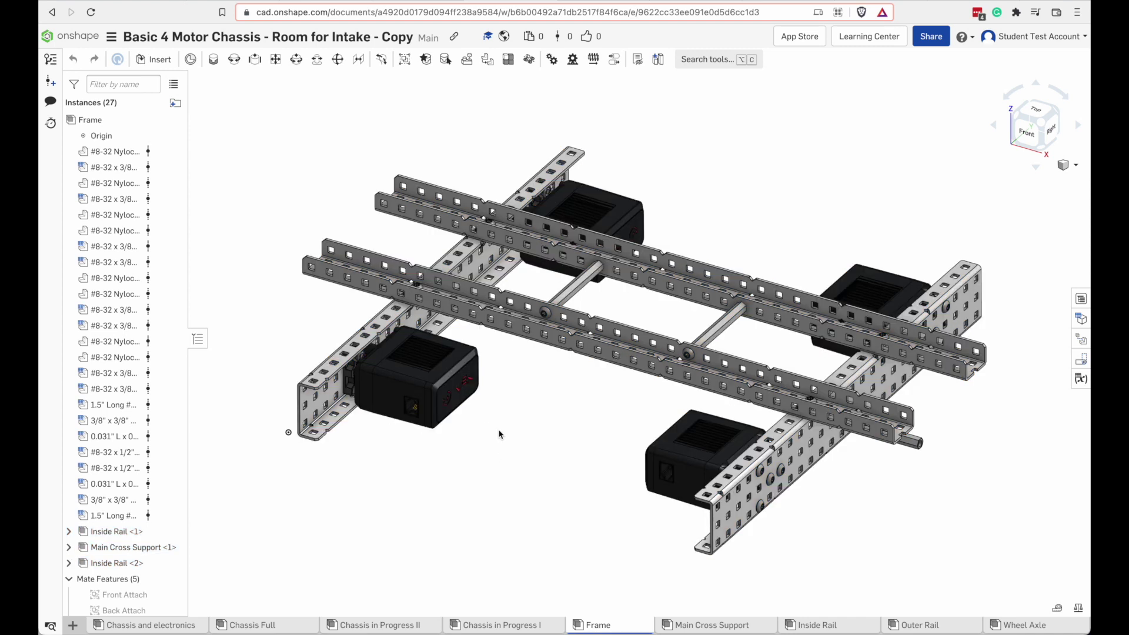
right_drag(499, 435, 492, 466)
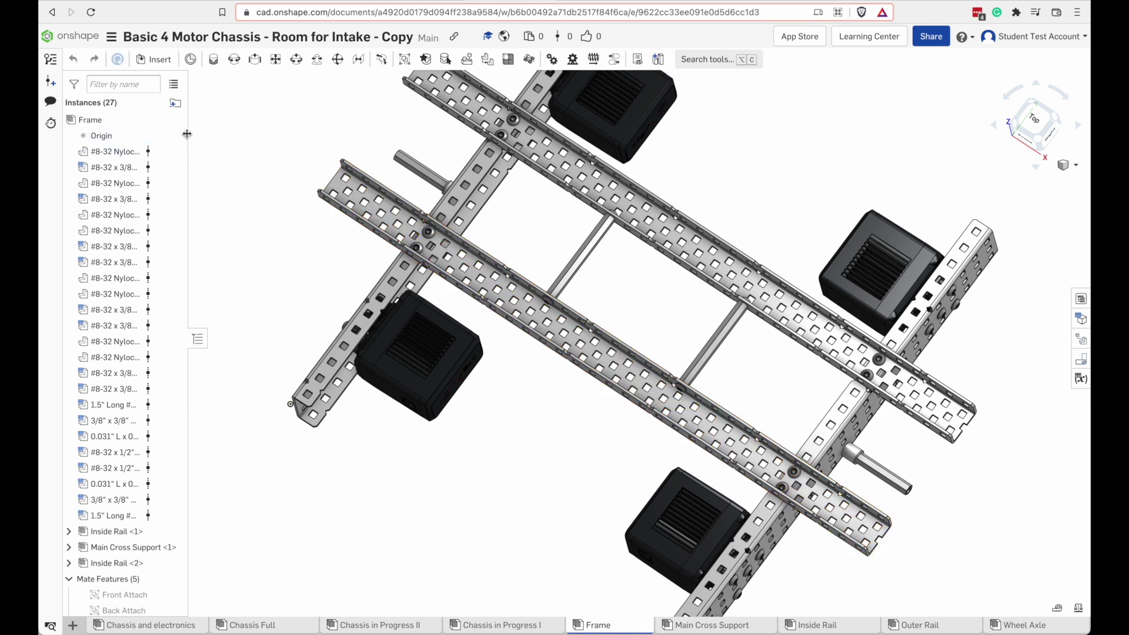
drag(187, 134, 279, 130)
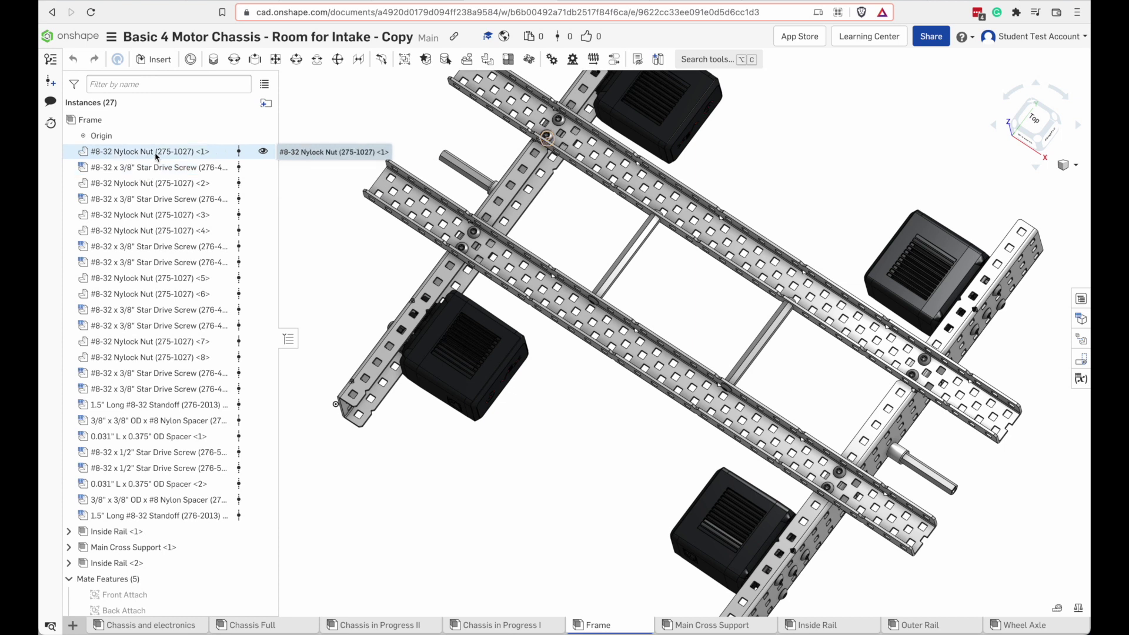
right_drag(584, 436, 583, 333)
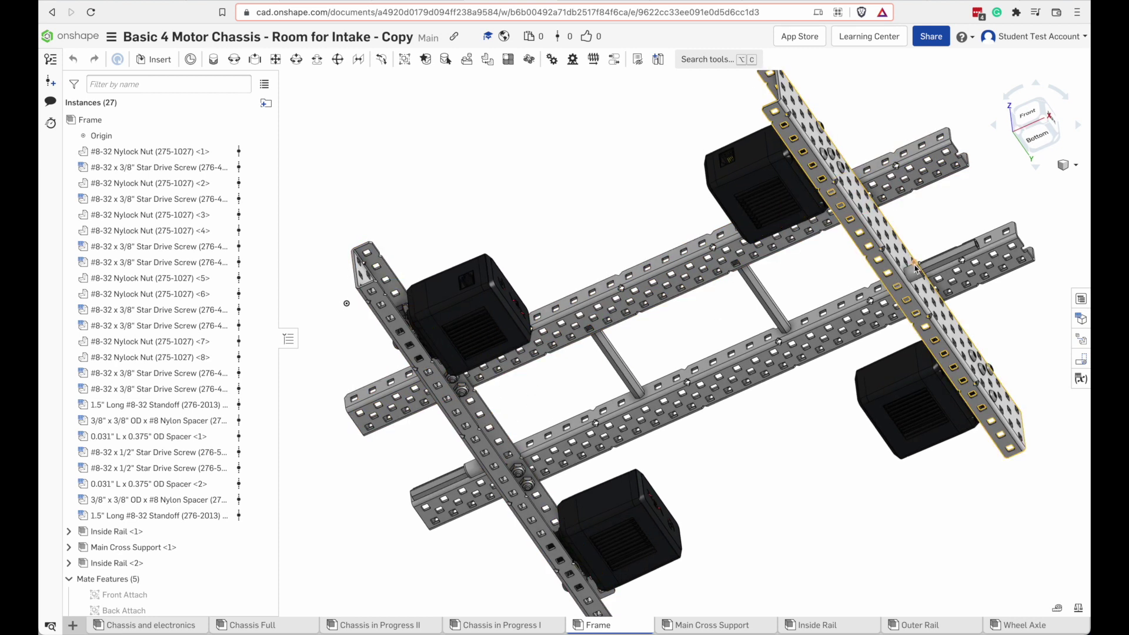
right_drag(512, 471, 521, 177)
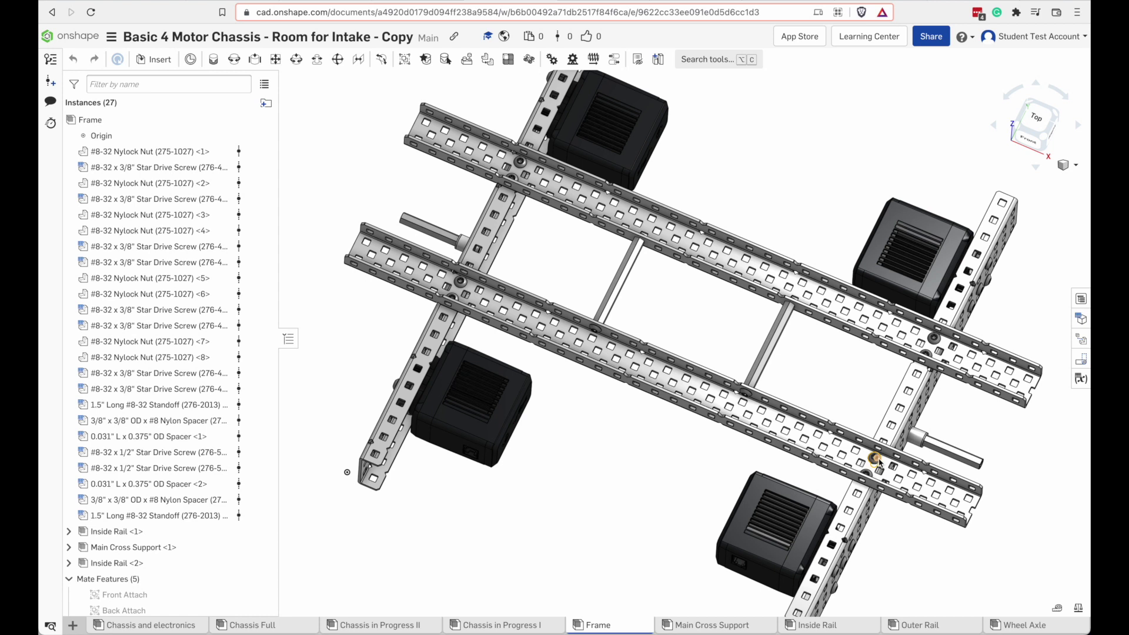
scroll(764, 359, down, 1)
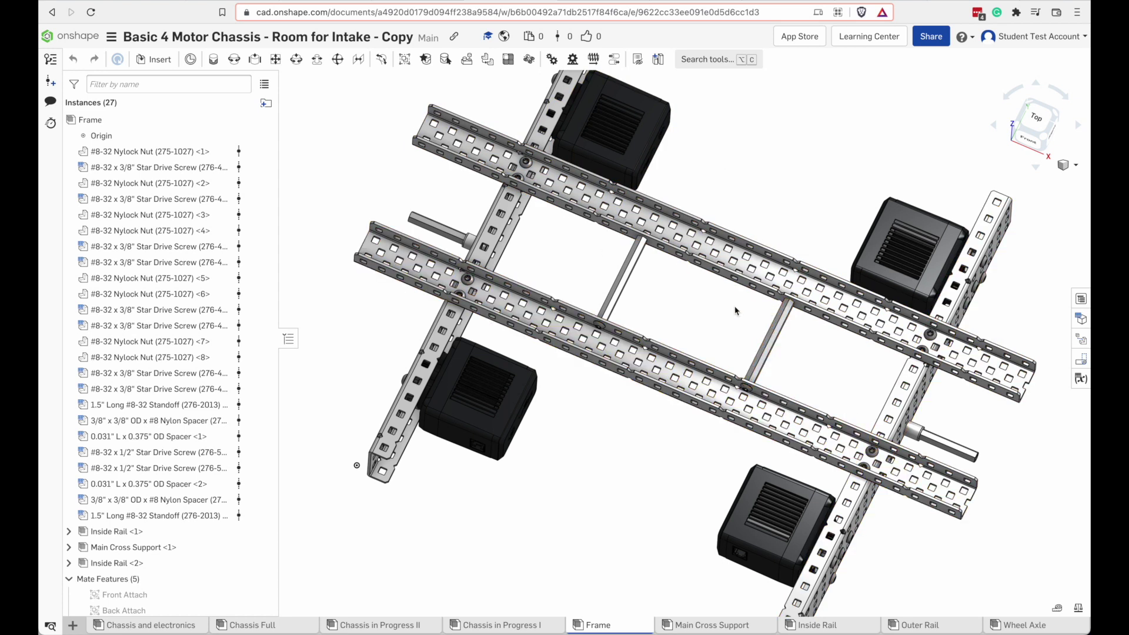
scroll(655, 287, down, 3)
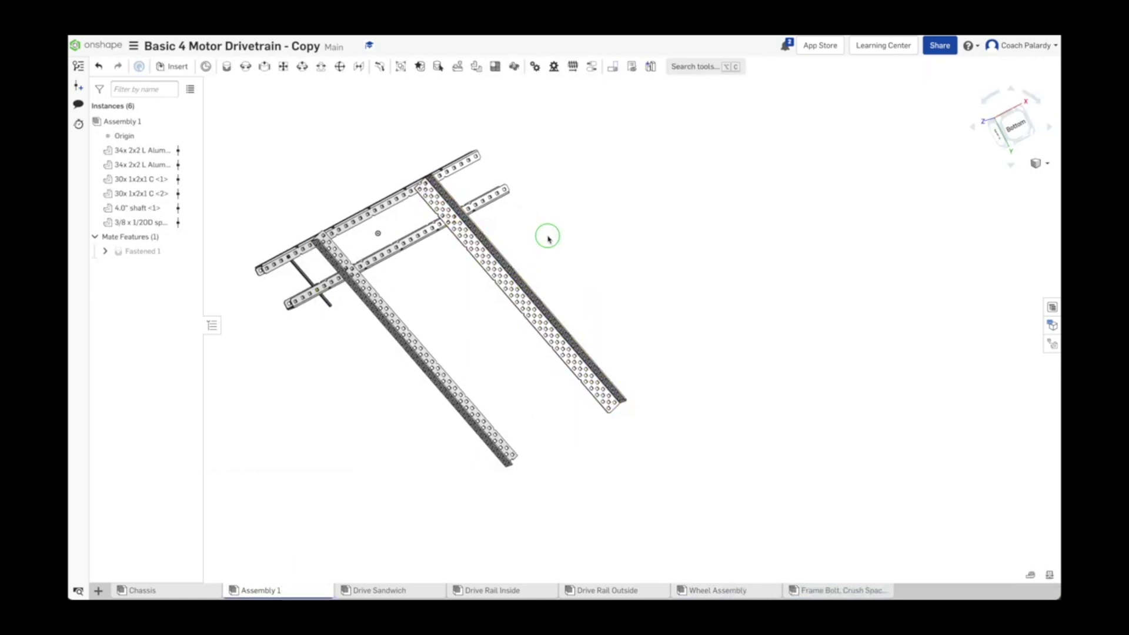
Compare the full Chassis from the top with the rails-only Assembly 1 from below.
right_drag(540, 245, 529, 246)
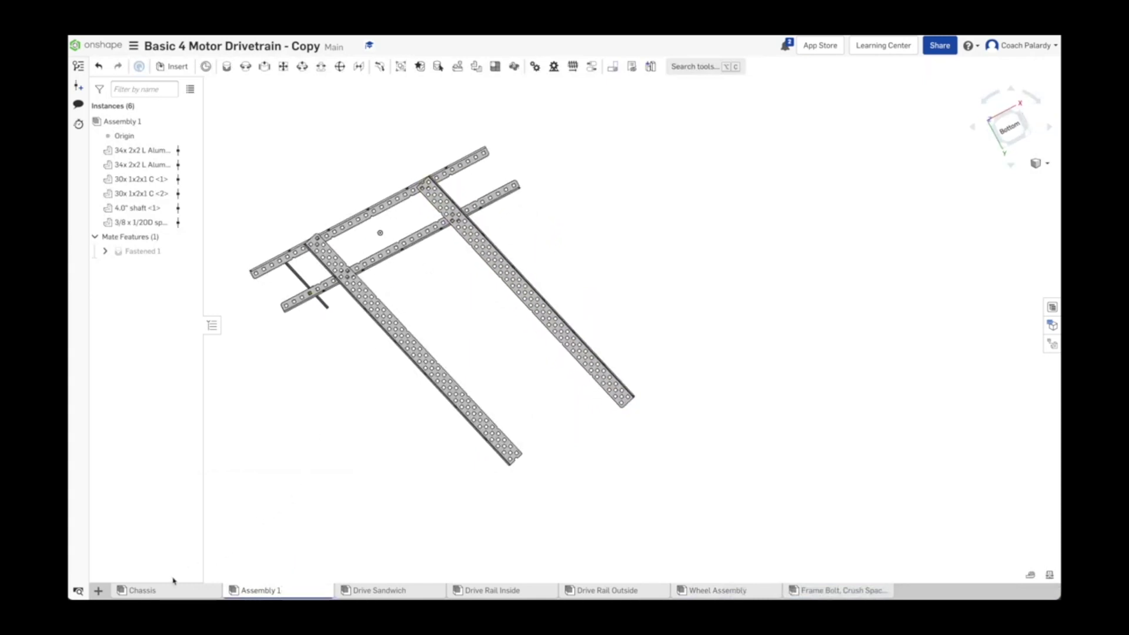
click(163, 592)
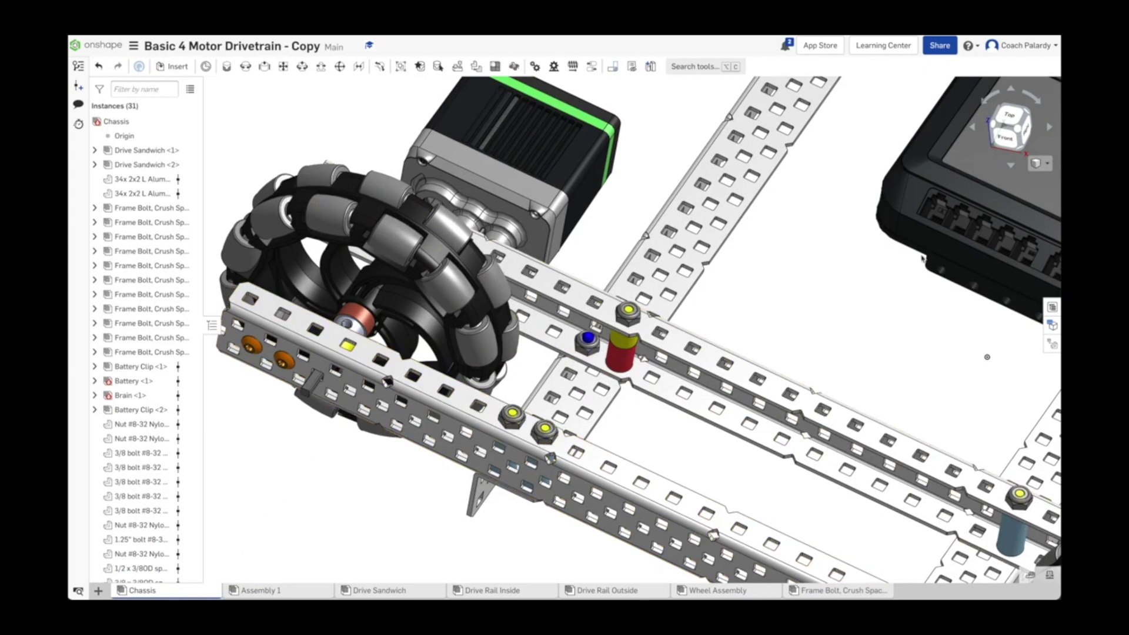
click(1014, 120)
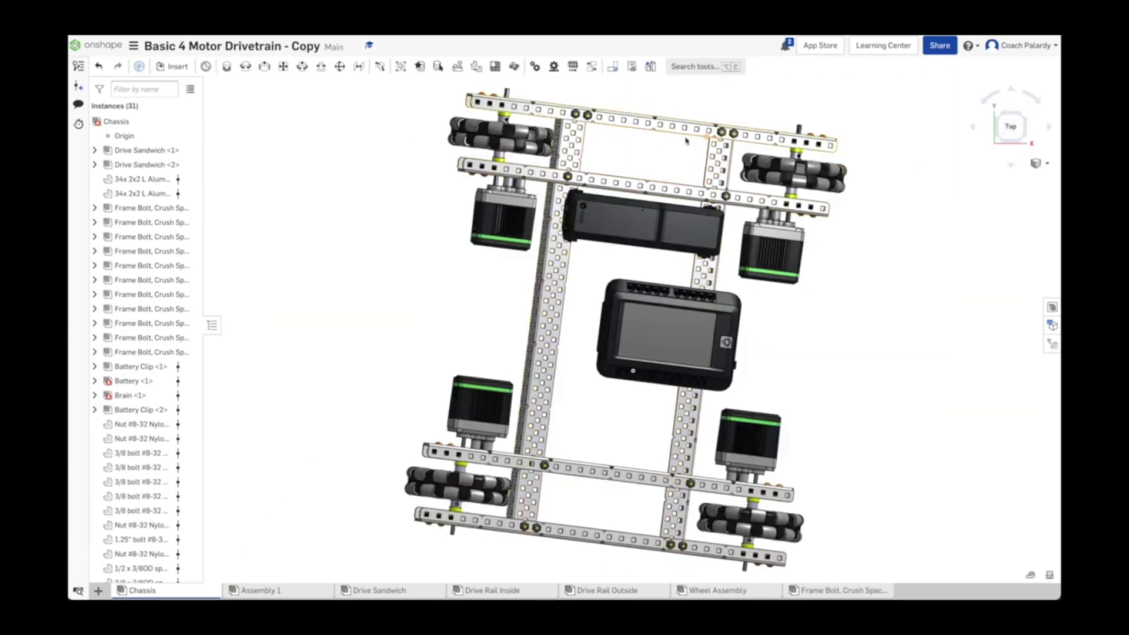
click(304, 590)
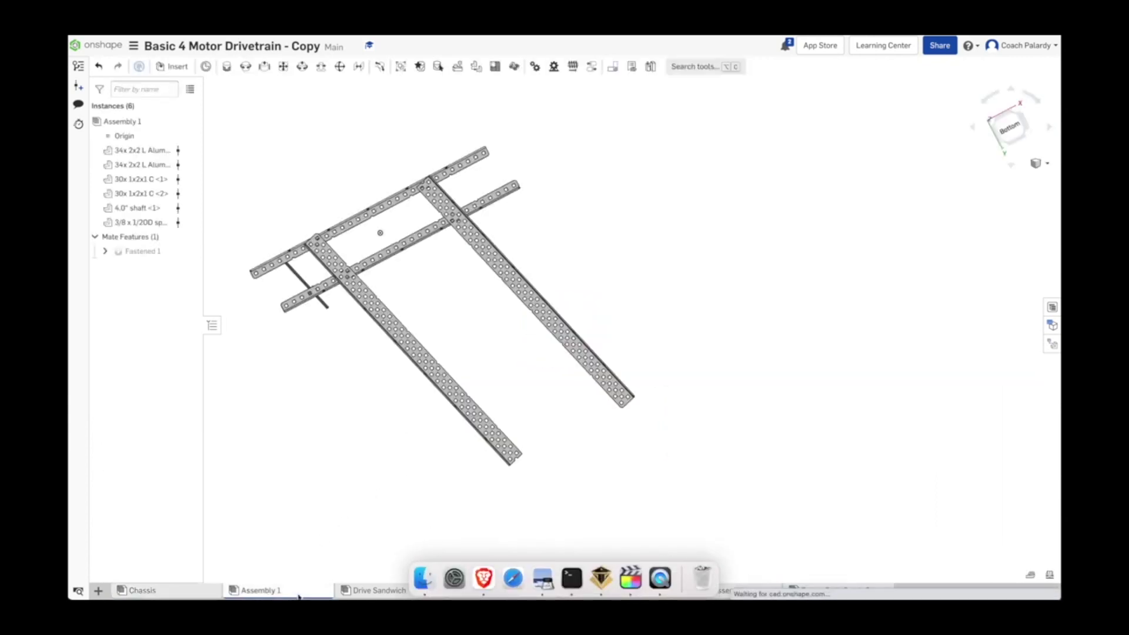
click(1009, 128)
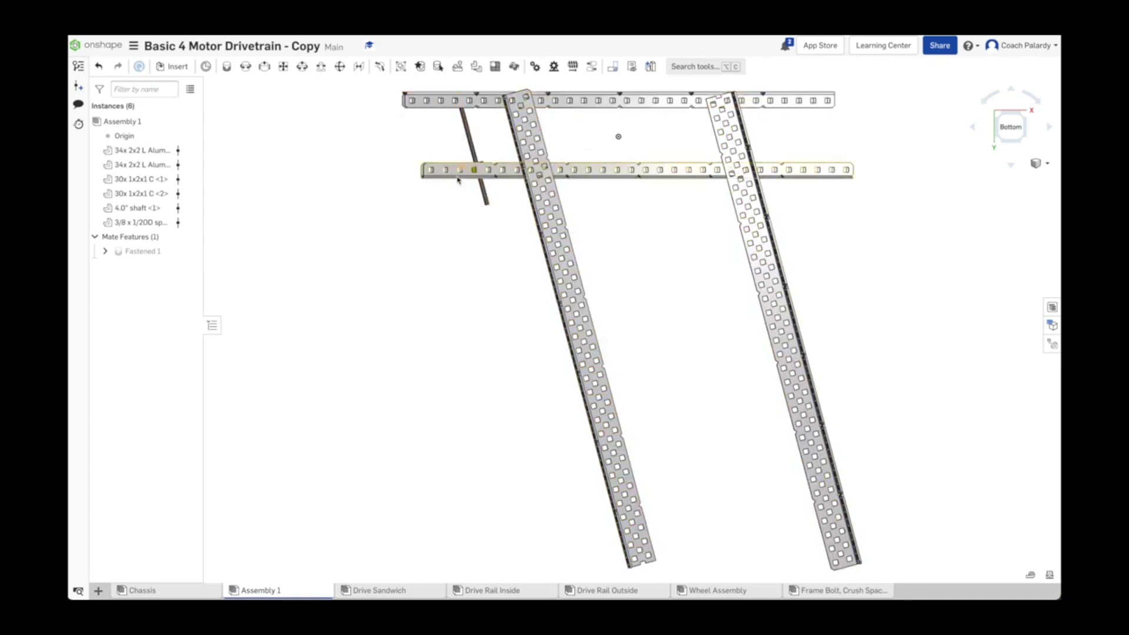
right_drag(396, 202, 367, 220)
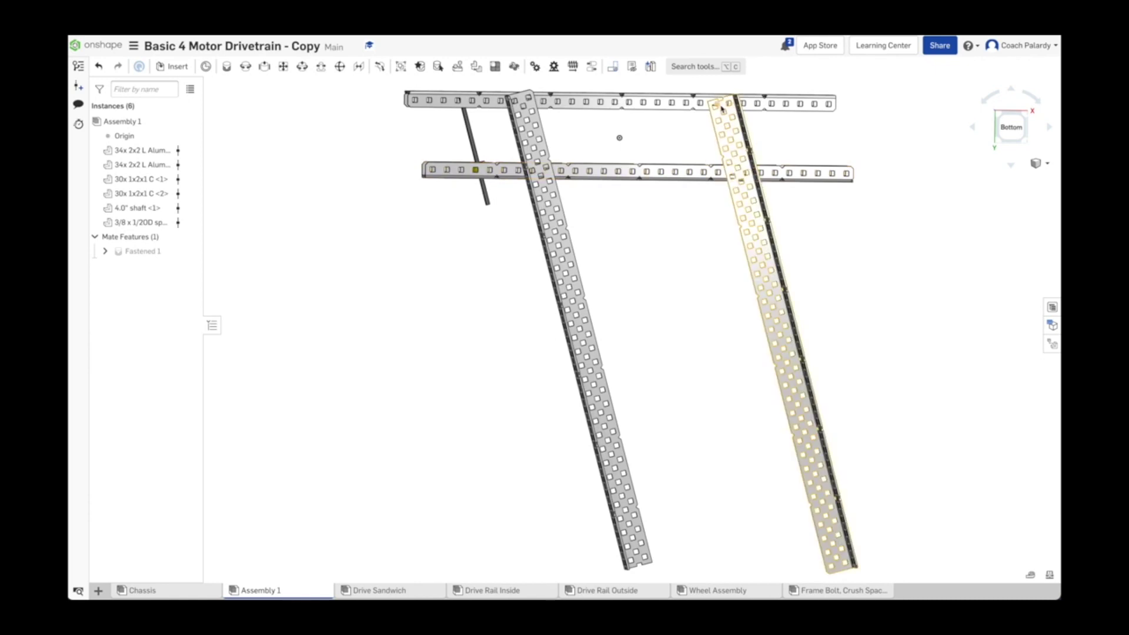
click(593, 143)
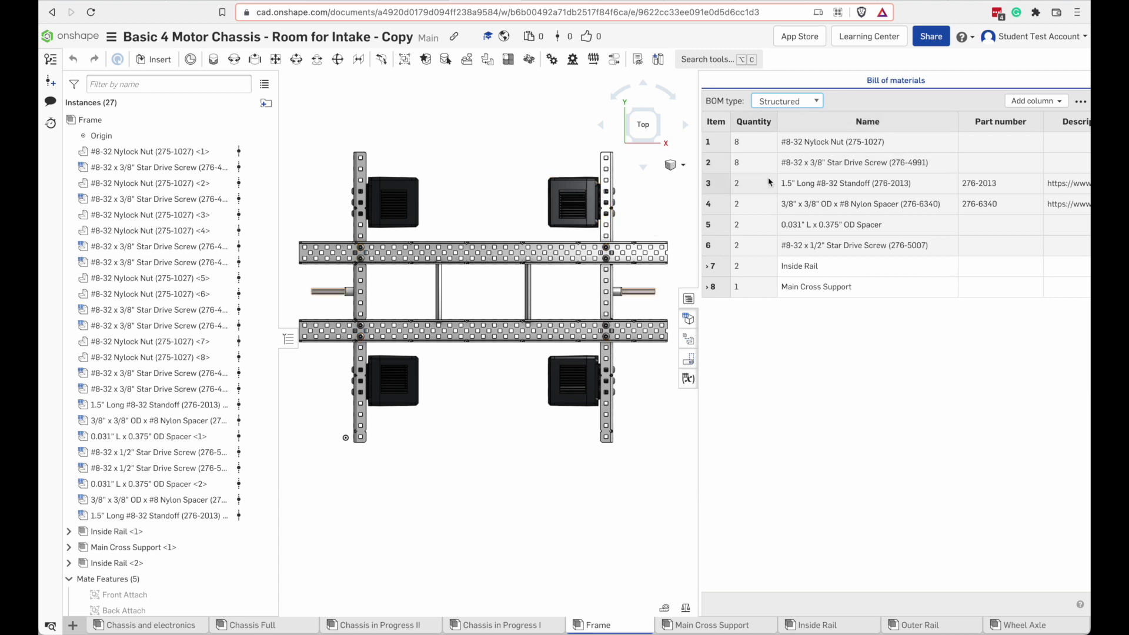
Flatten the Frame's bill of materials, check Inside Rail <1>'s parts, and select the Nylock nut line.
click(815, 101)
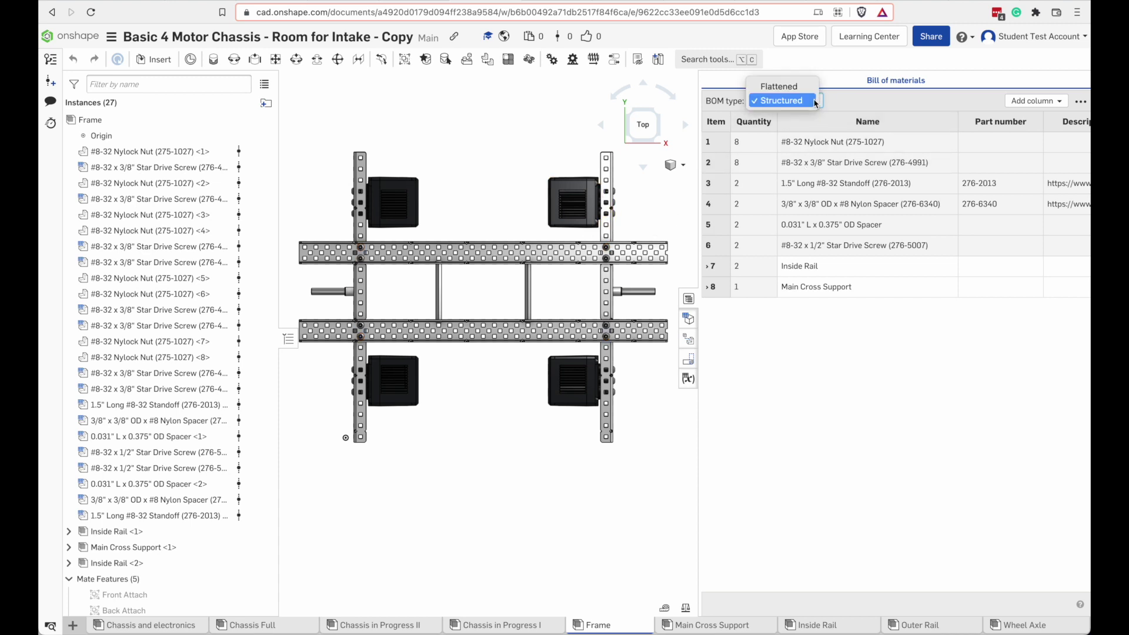
click(770, 87)
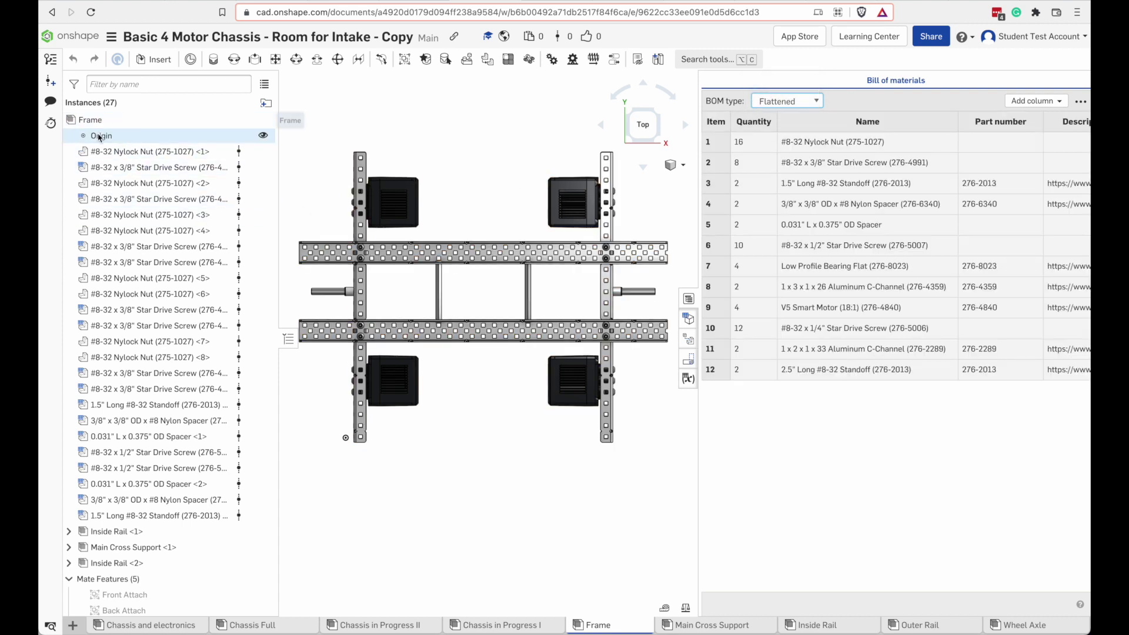
click(66, 532)
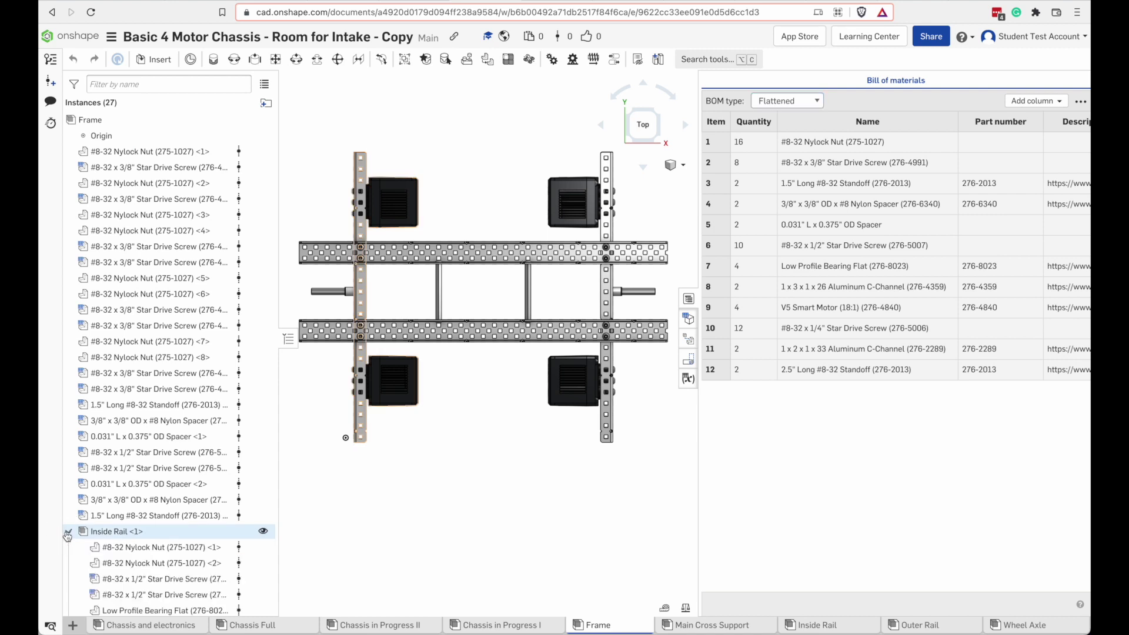
scroll(111, 547, down, 2)
scroll(111, 547, down, 3)
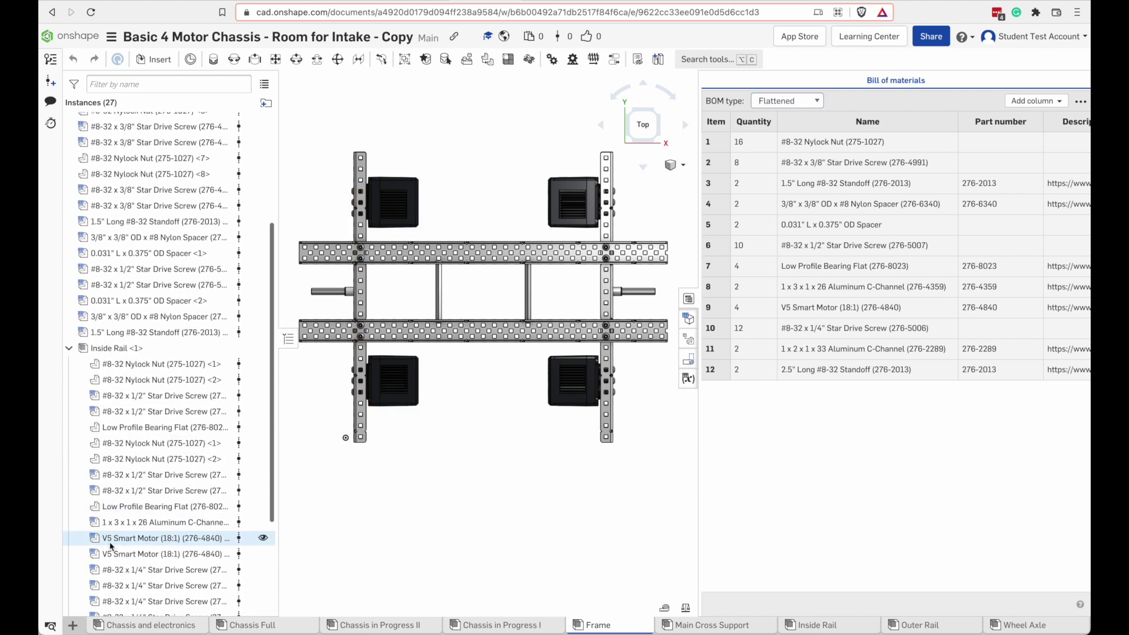
click(68, 265)
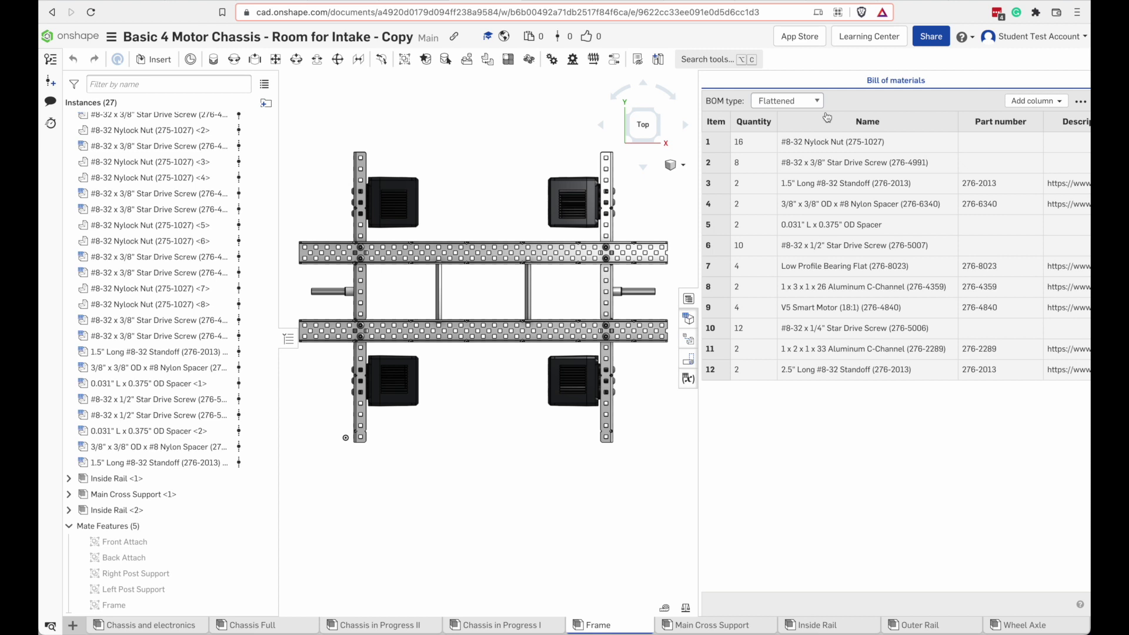
click(803, 144)
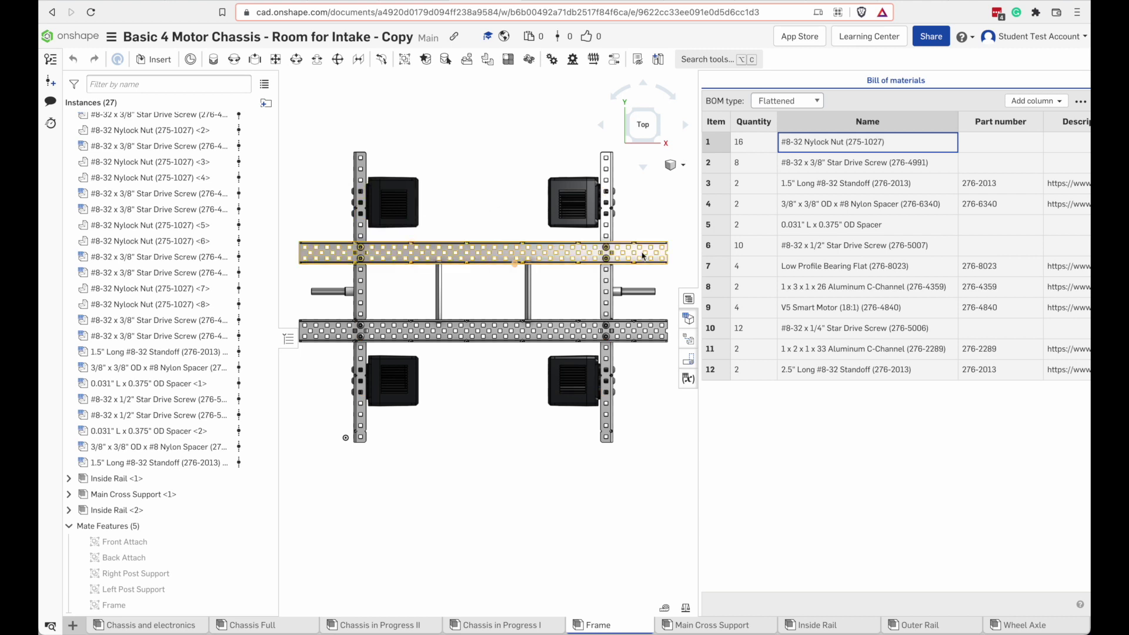
click(816, 103)
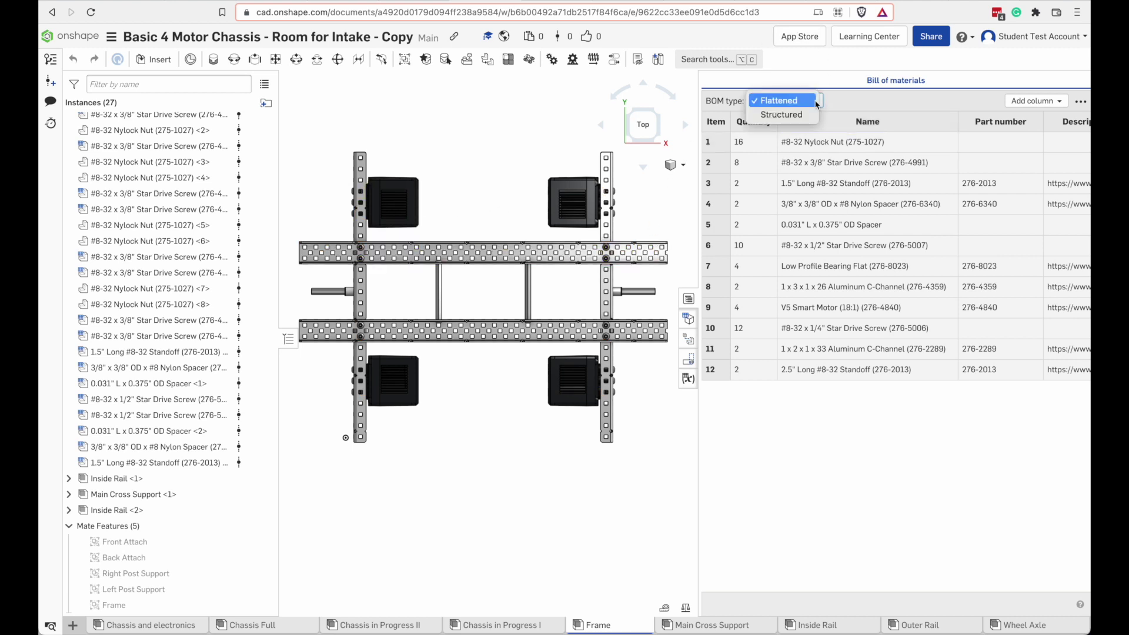
Choose Structured as the Frame's bill of materials type.
click(782, 115)
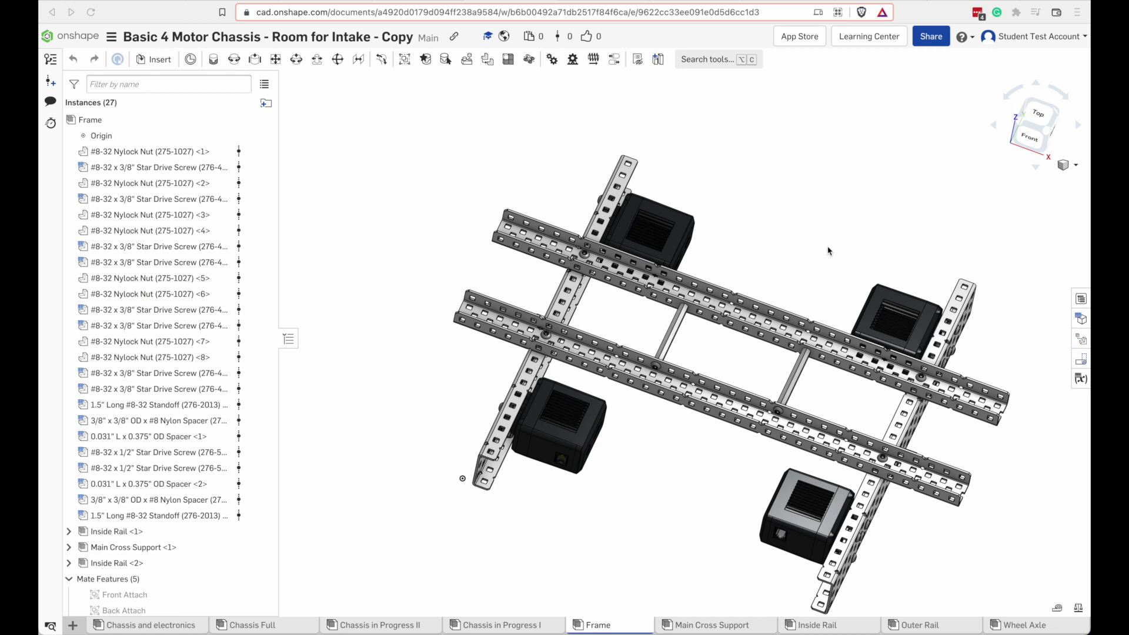
Check the Wheel Axle's shaft, then view Chassis in Progress I with its four axles from above.
click(519, 626)
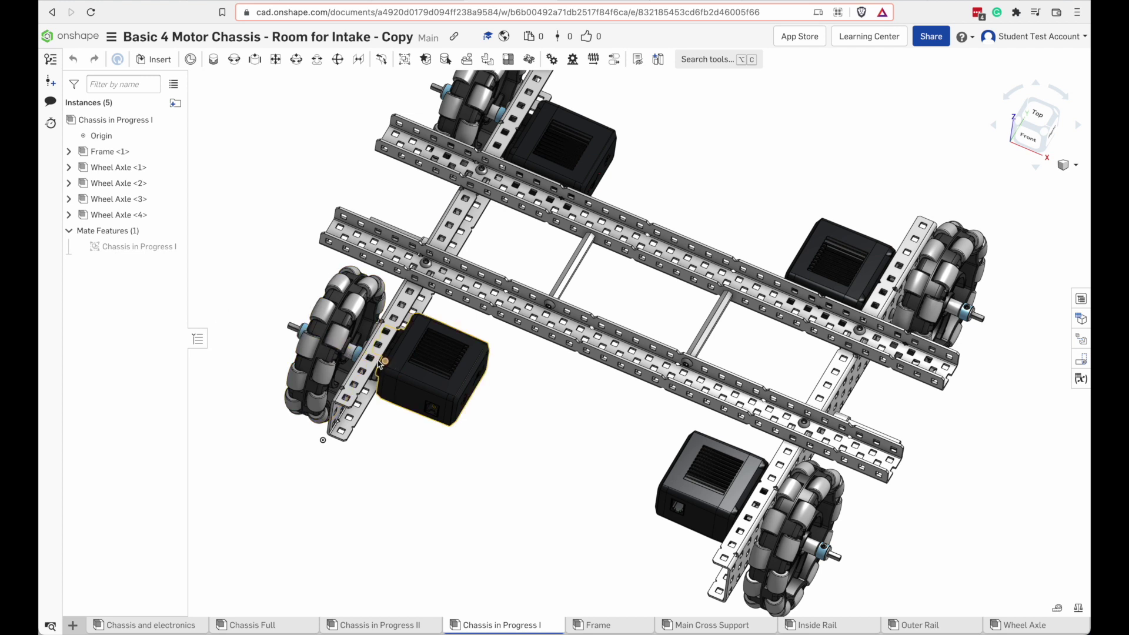
right_drag(311, 321, 301, 280)
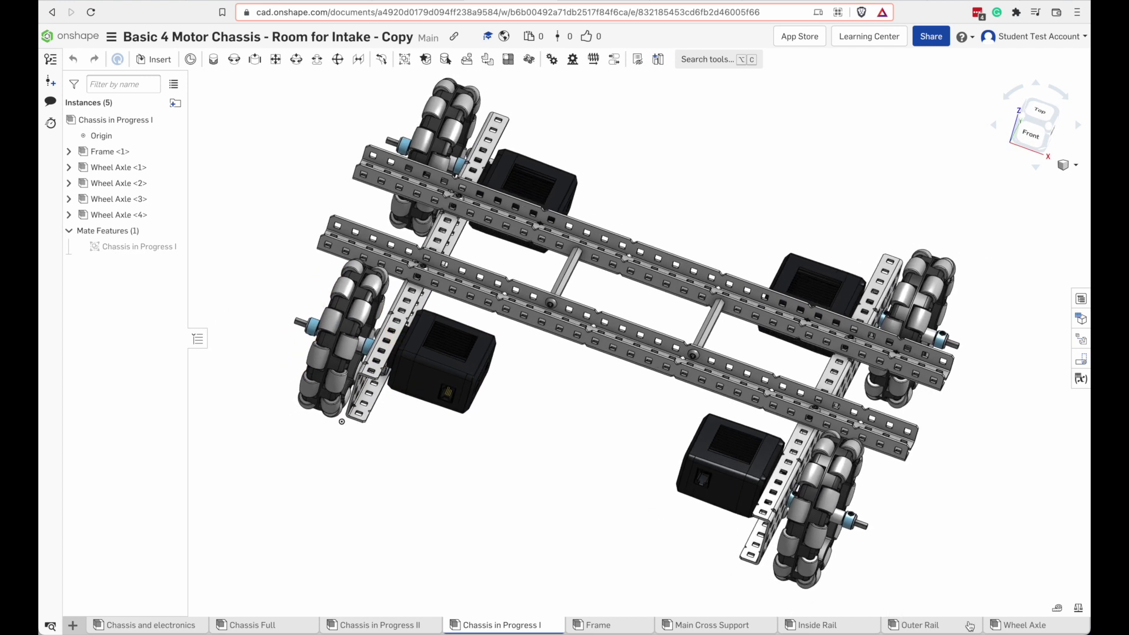
click(1022, 626)
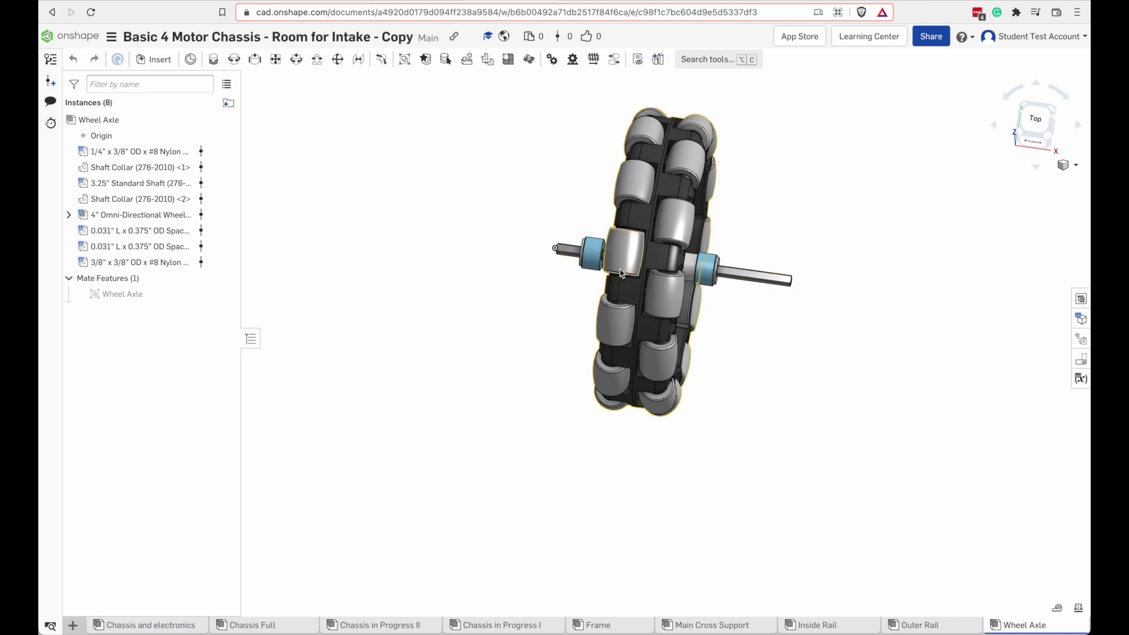
click(569, 256)
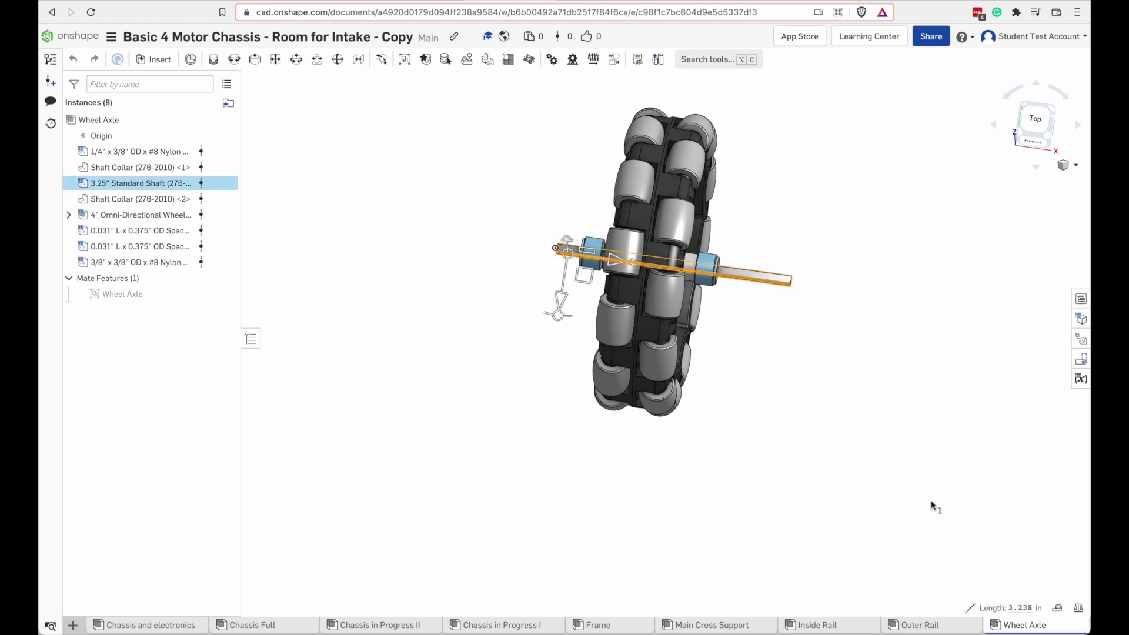
click(506, 625)
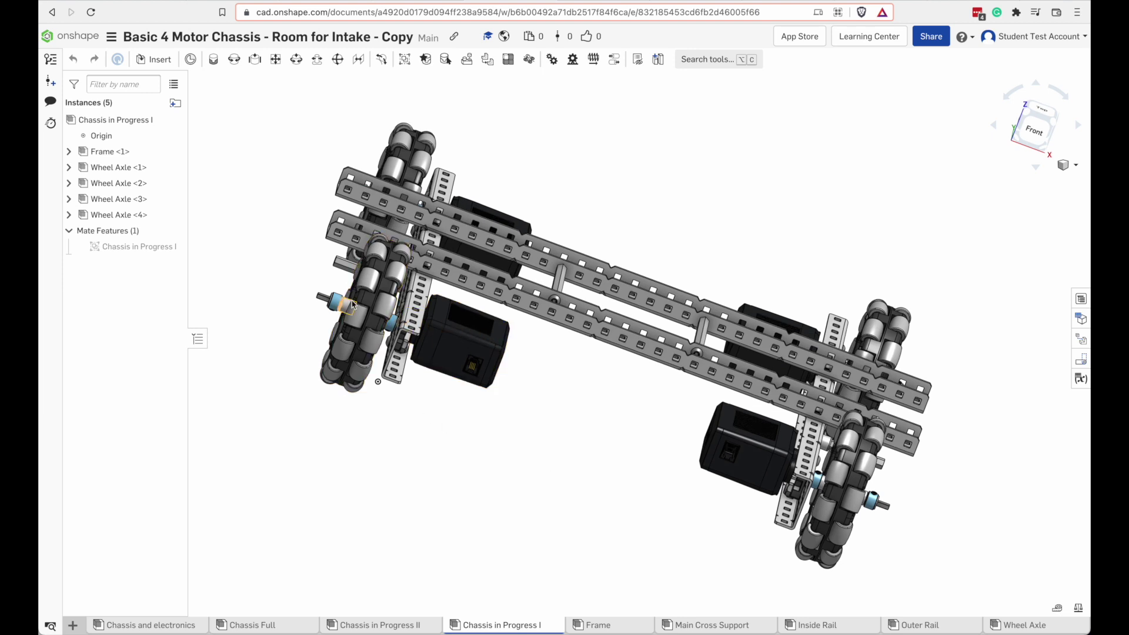
mouse_move(565, 400)
right_down()
mouse_move(579, 393)
mouse_move(585, 411)
mouse_move(567, 386)
right_up()
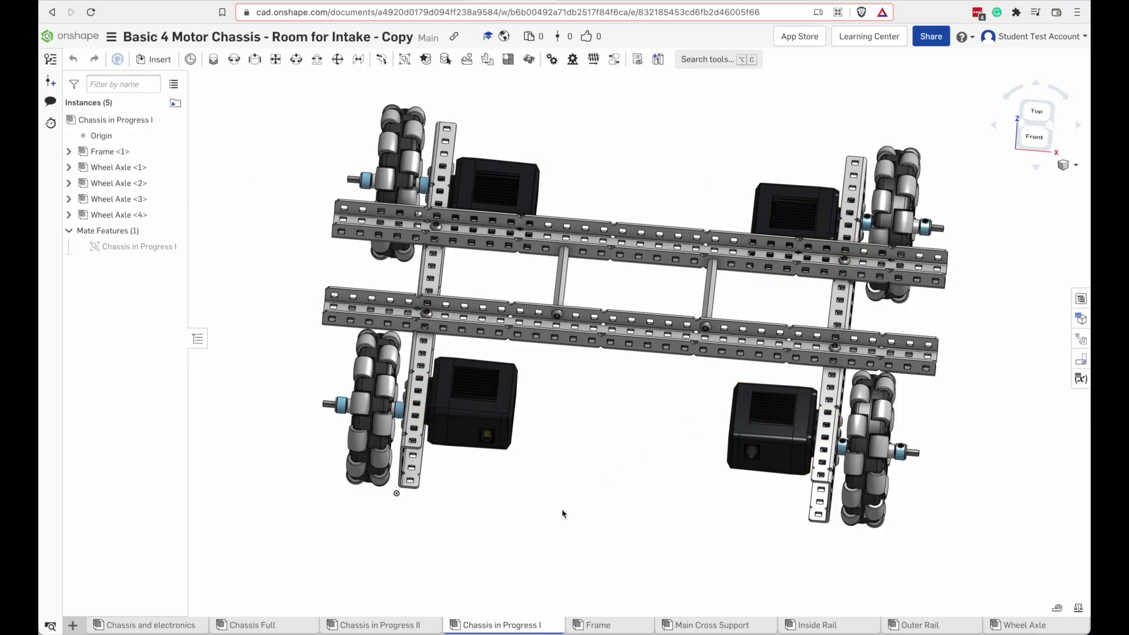
Open Chassis in Progress II and orbit around it to inspect the outer rails from several angles.
click(406, 625)
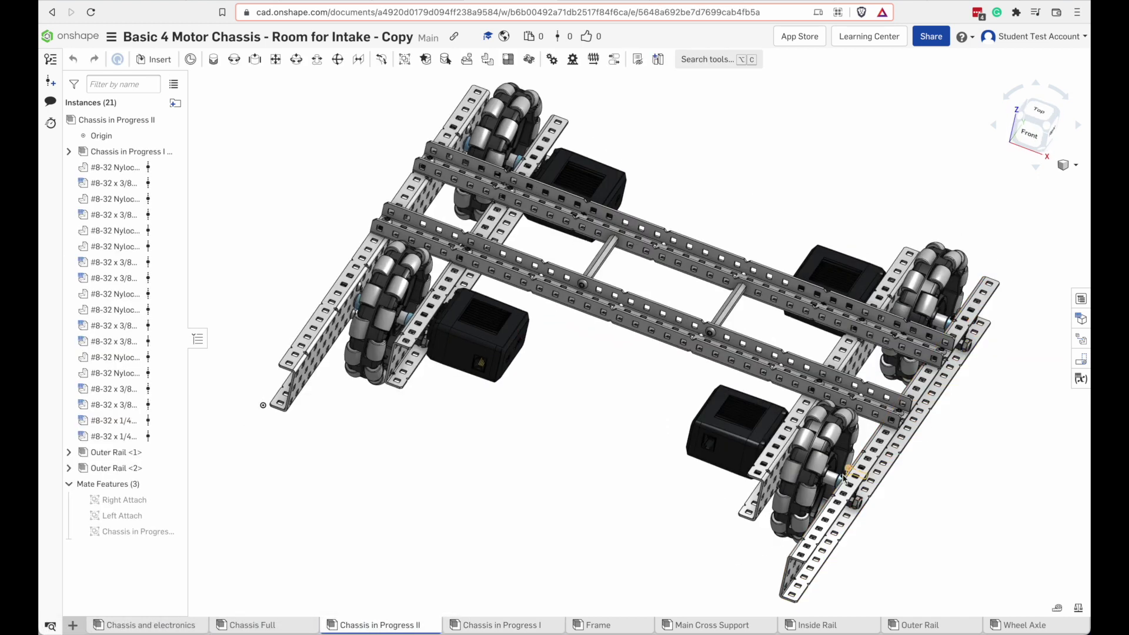
right_drag(954, 490, 835, 359)
right_drag(950, 351, 944, 478)
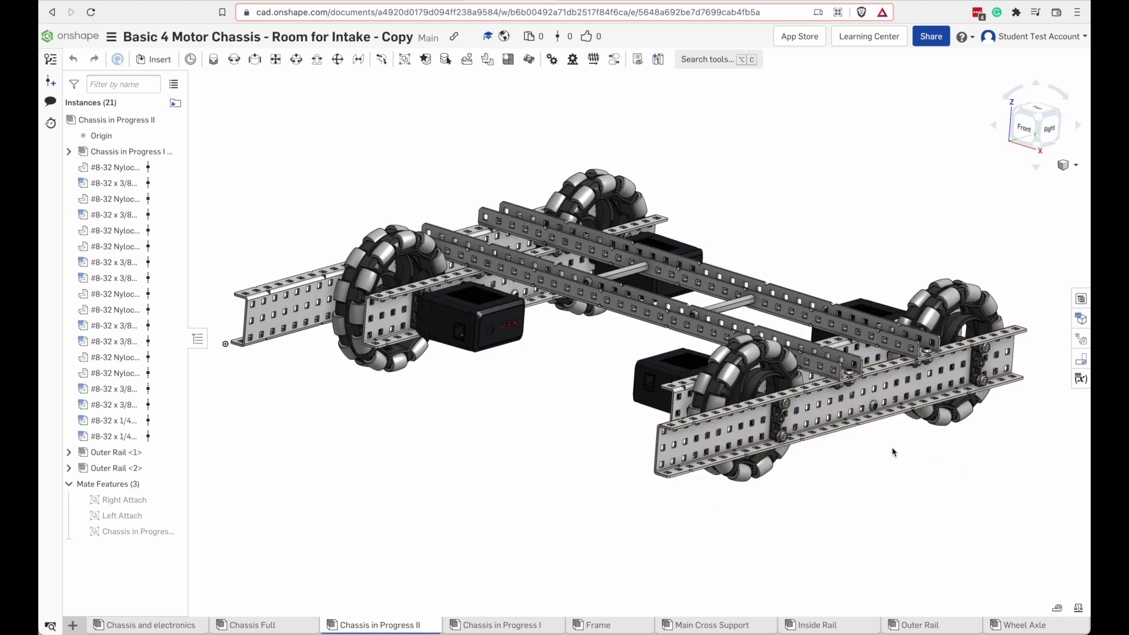
right_drag(887, 453, 853, 359)
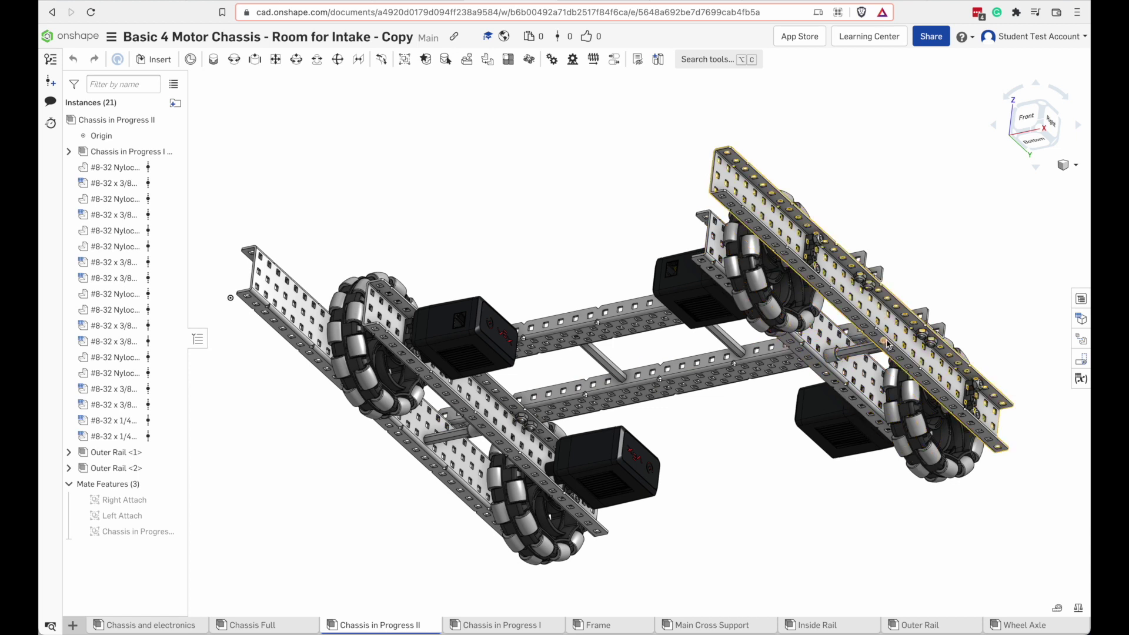
right_drag(960, 189, 838, 503)
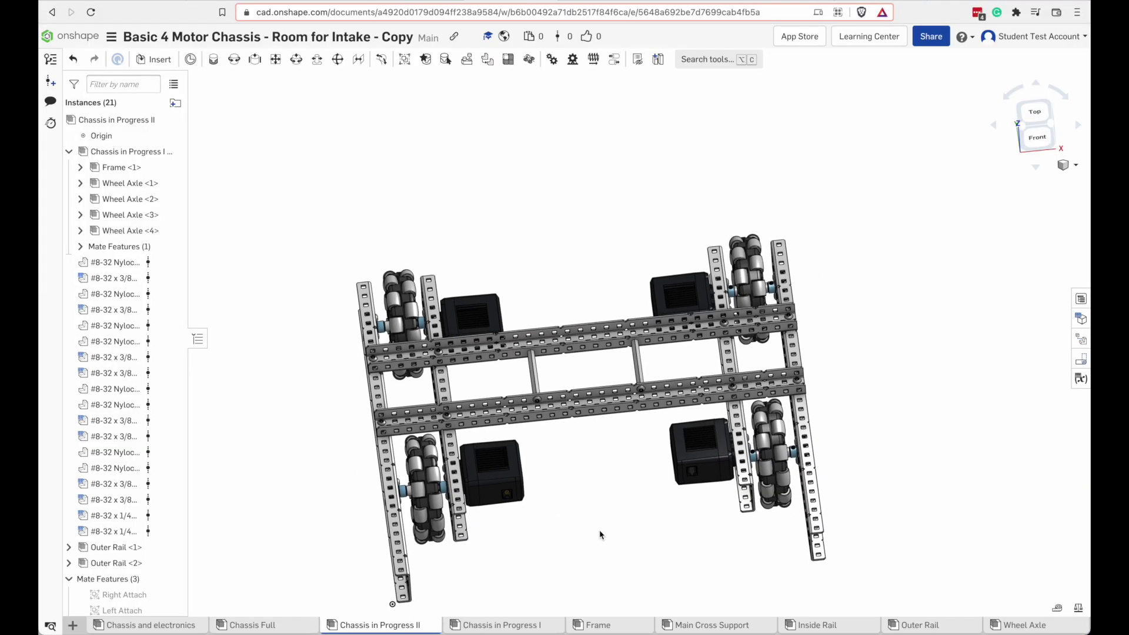
scroll(600, 534, up, 3)
Open the Chassis Full assembly and zoom to see its supports.
click(253, 625)
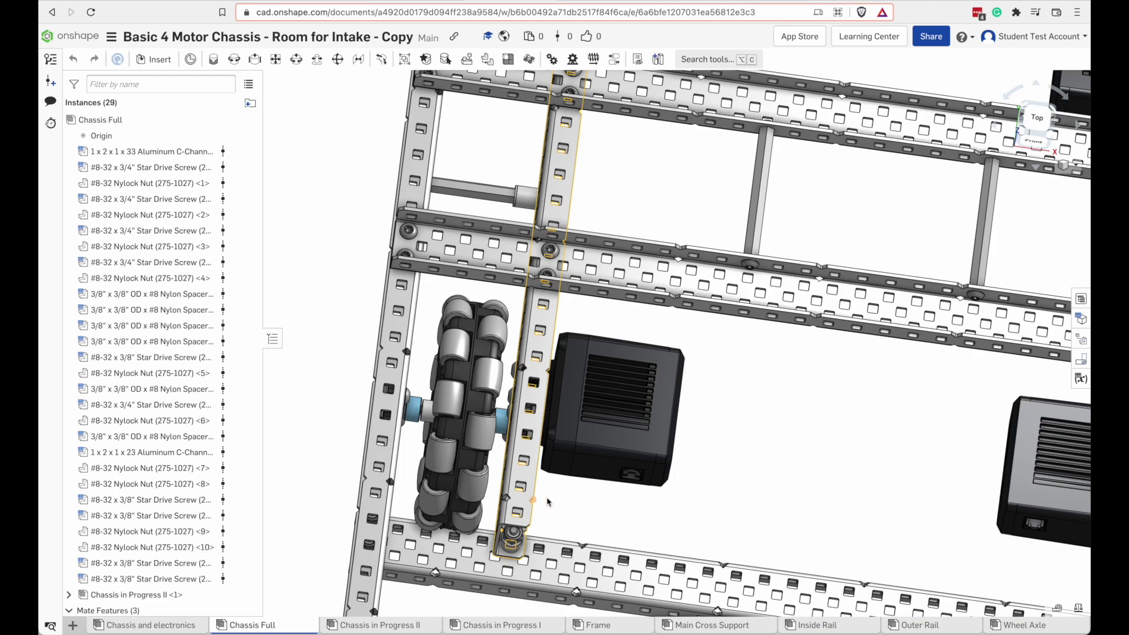
scroll(728, 491, down, 5)
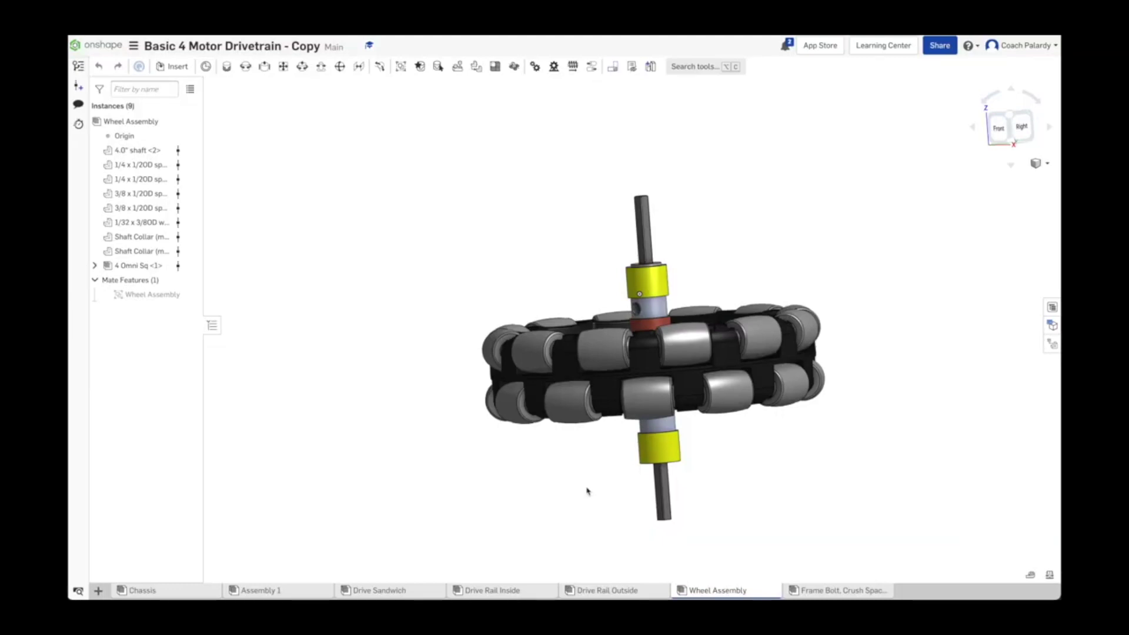
Orbit and zoom in on the Wheel Assembly's shaft, collars and spacers.
right_drag(521, 261, 534, 267)
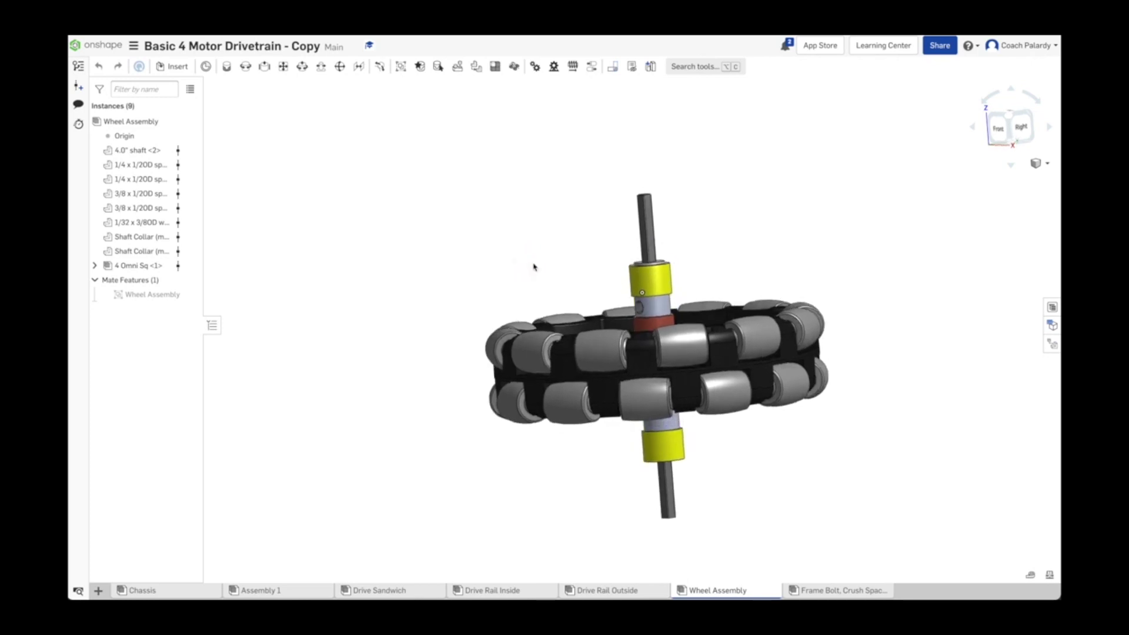
scroll(649, 267, up, 3)
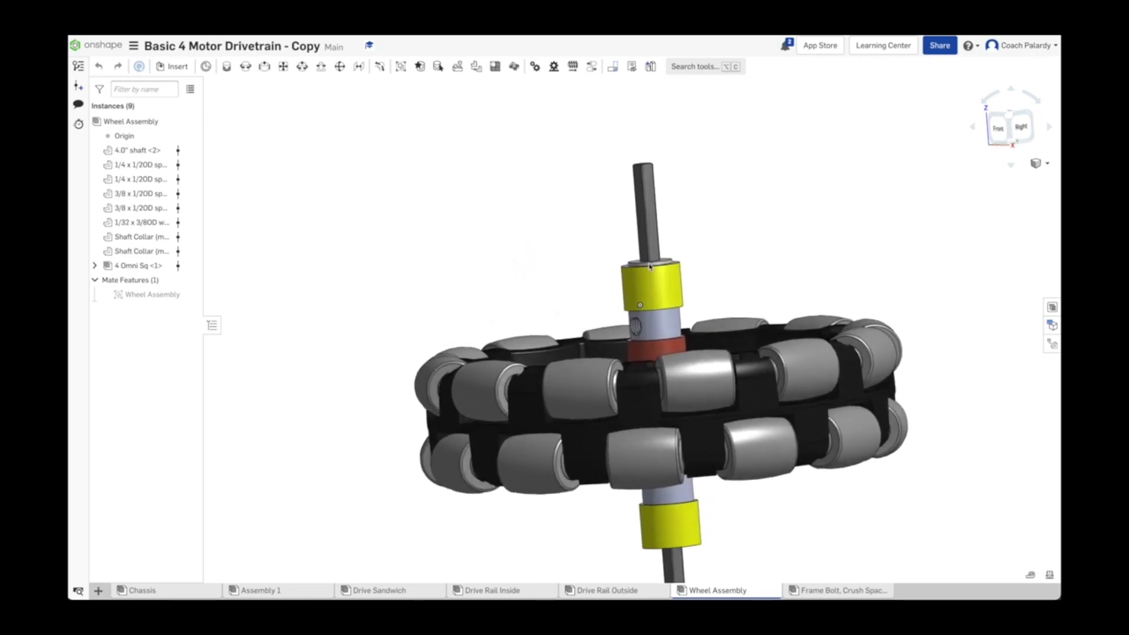
scroll(649, 266, up, 2)
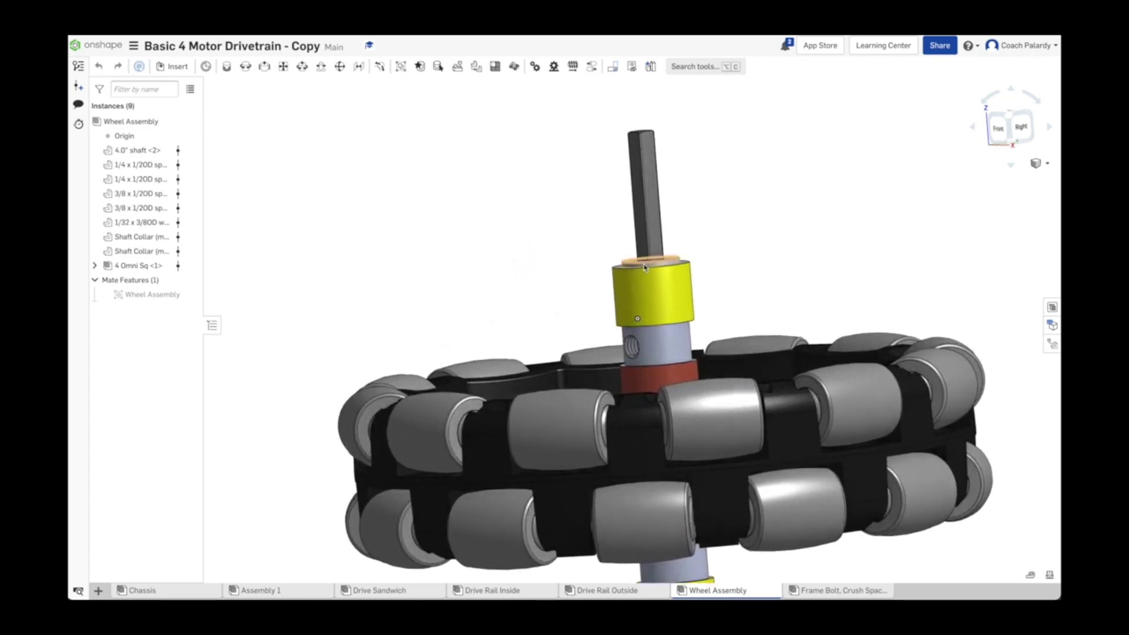
scroll(523, 279, down, 1)
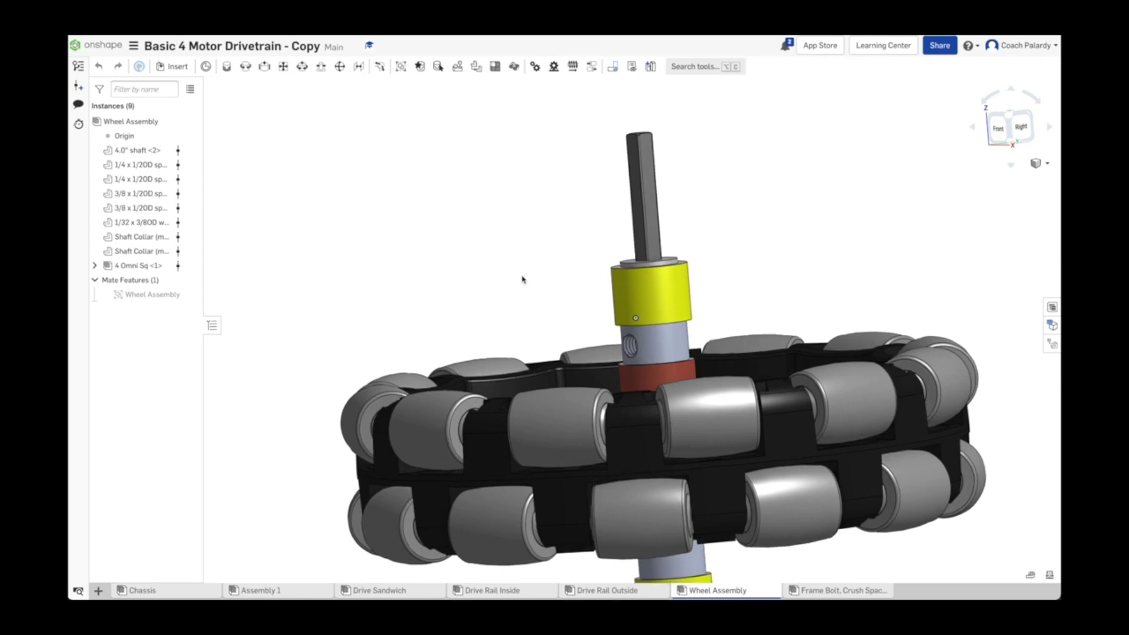
scroll(523, 280, down, 3)
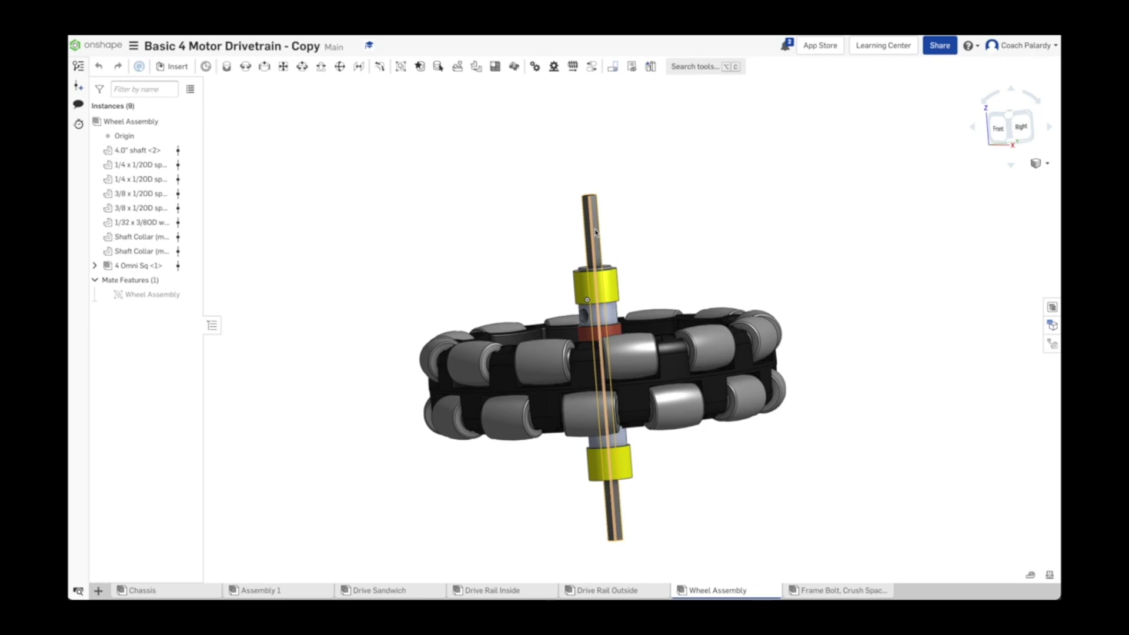
drag(595, 232, 415, 311)
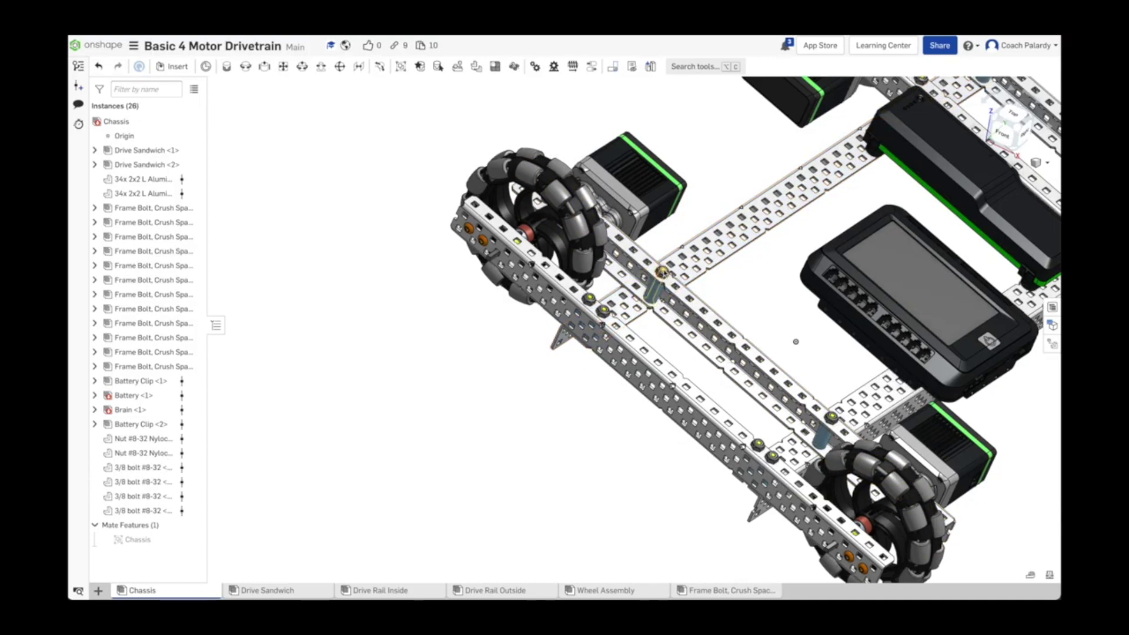
click(722, 279)
right_drag(722, 279, 694, 290)
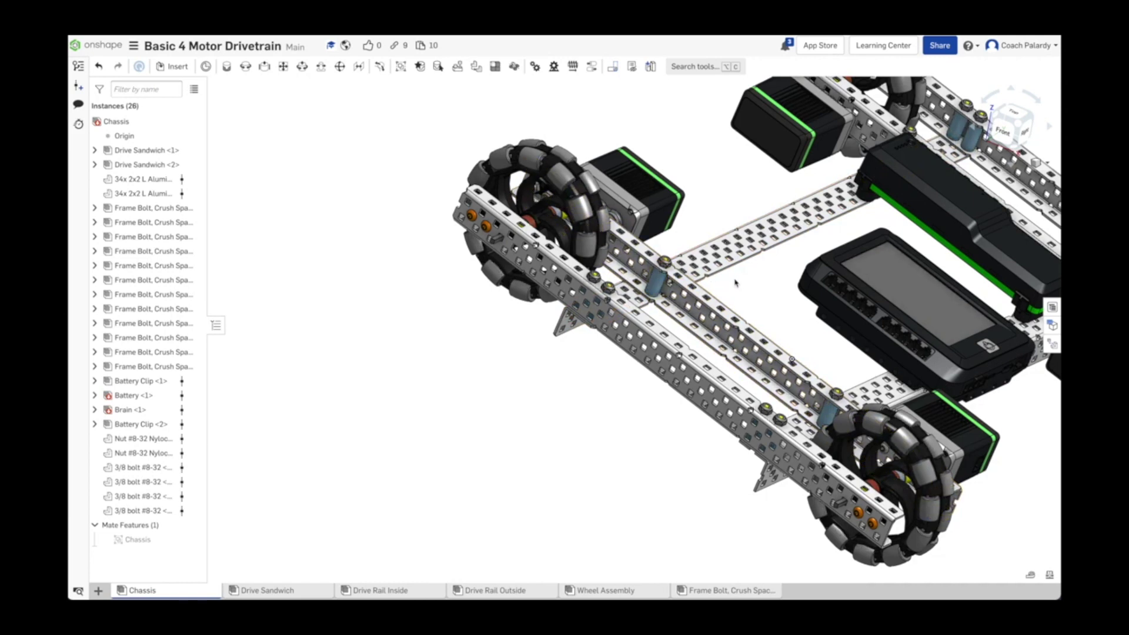
right_drag(731, 285, 729, 291)
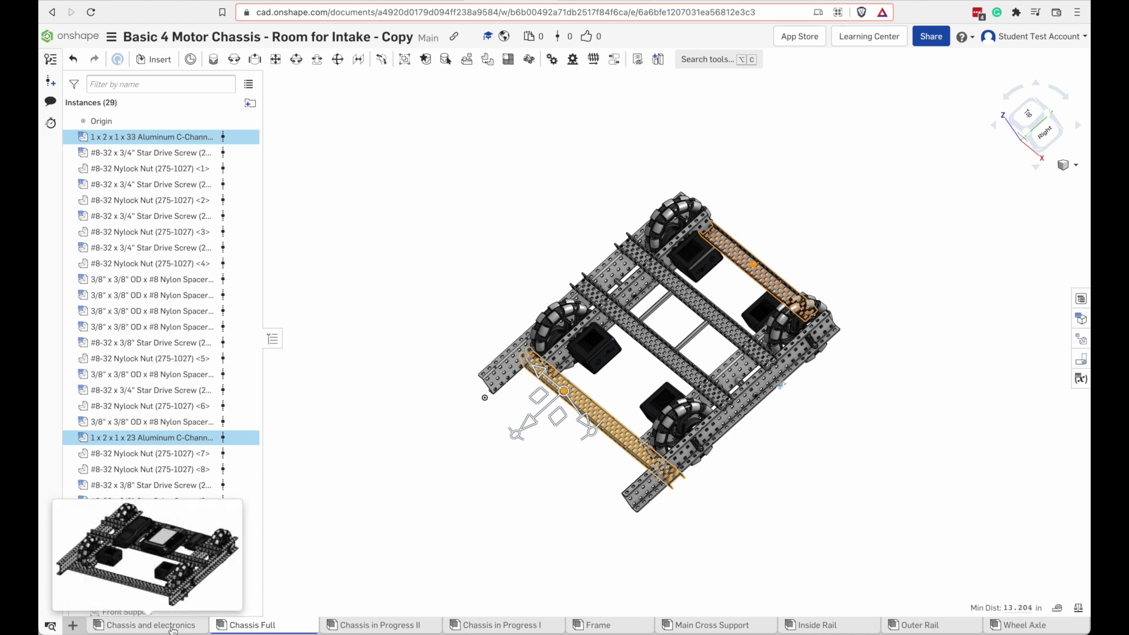
Open the Chassis and electronics assembly and zoom out slightly.
click(173, 630)
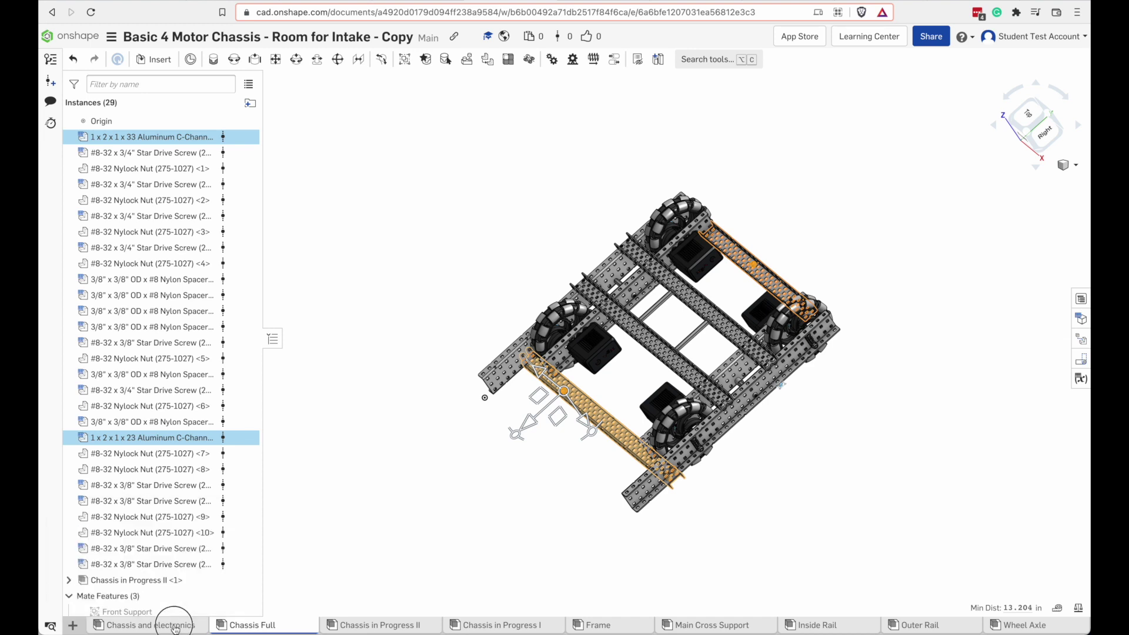
scroll(562, 497, down, 2)
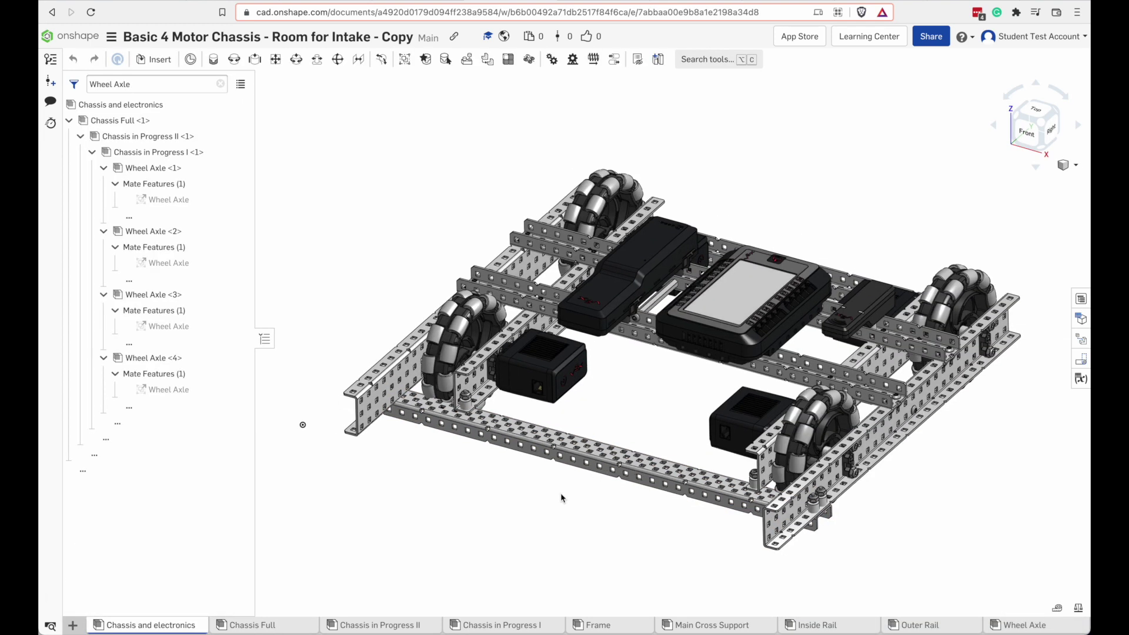